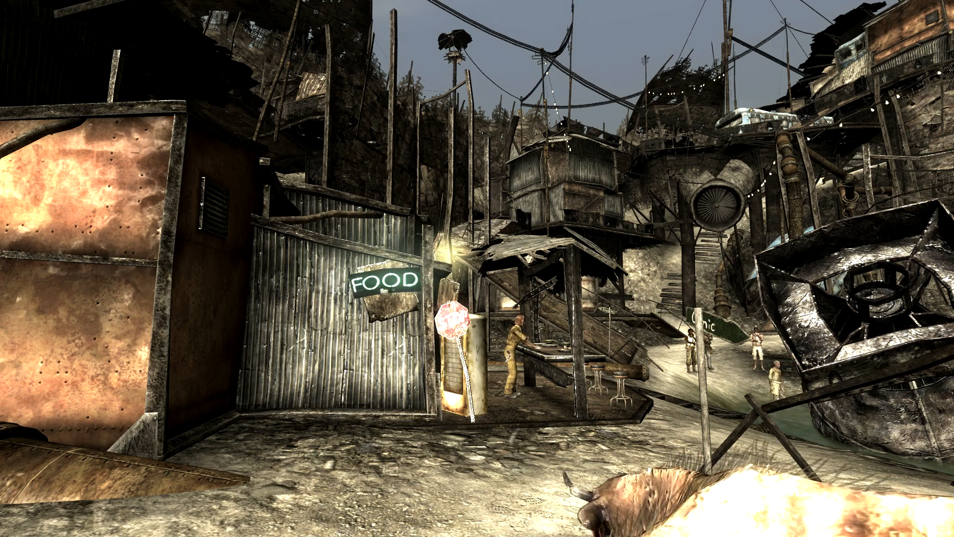
key(a)
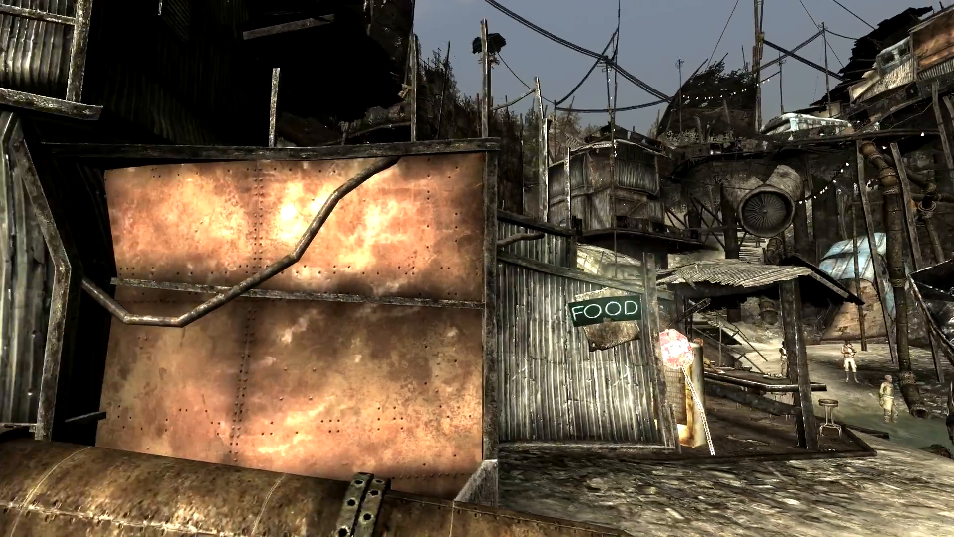
key(a)
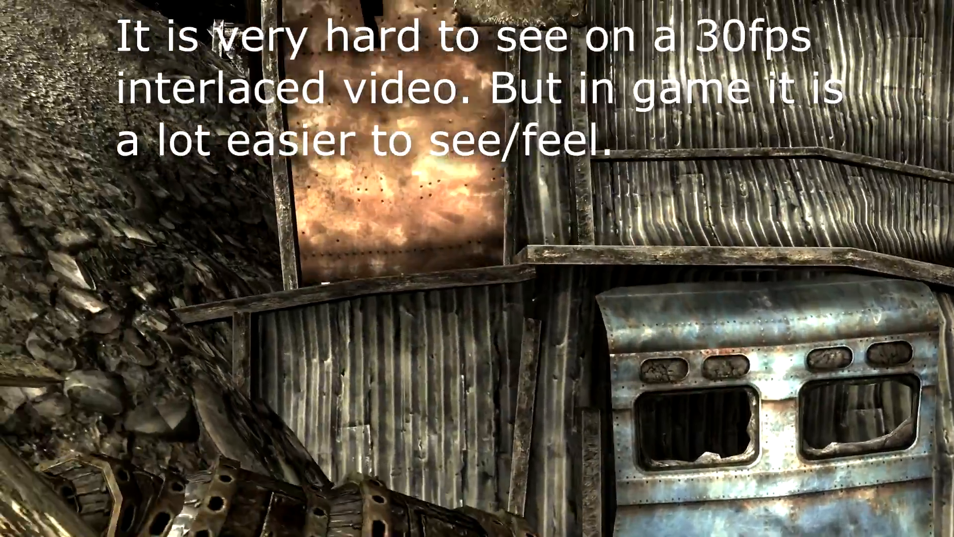
key(d)
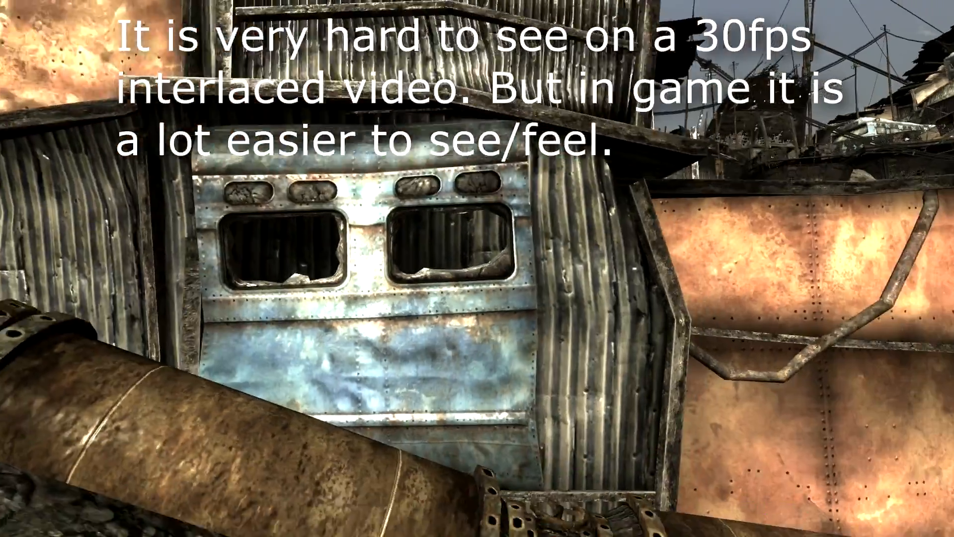
key(d)
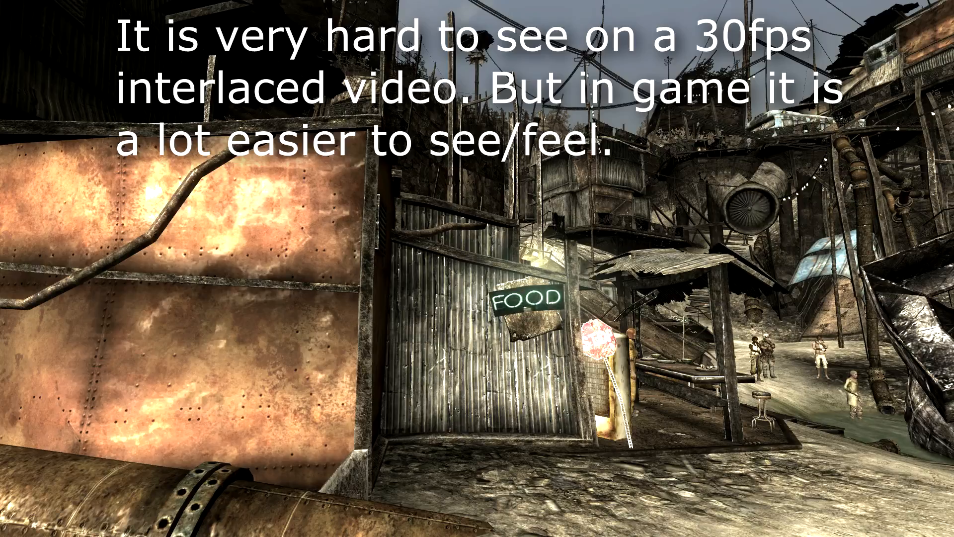
key(a)
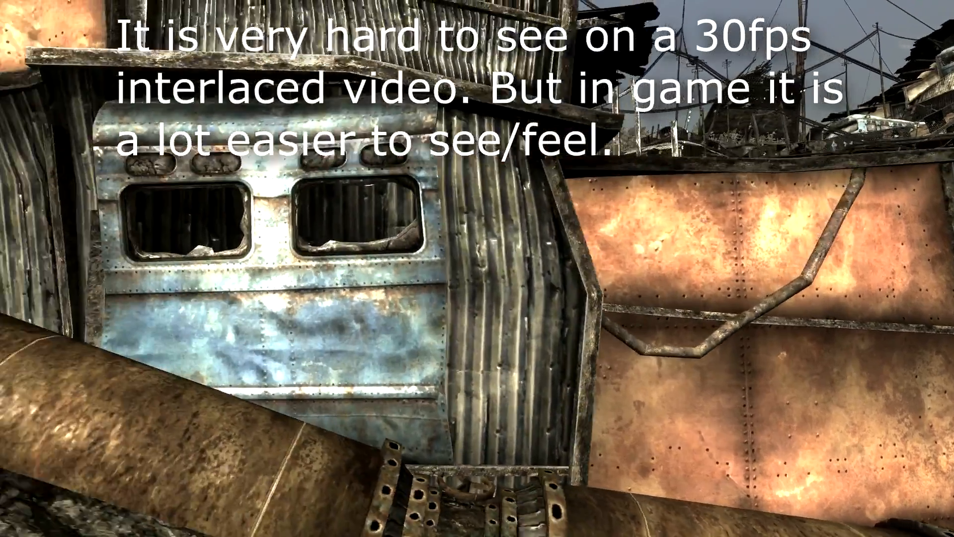
key(d)
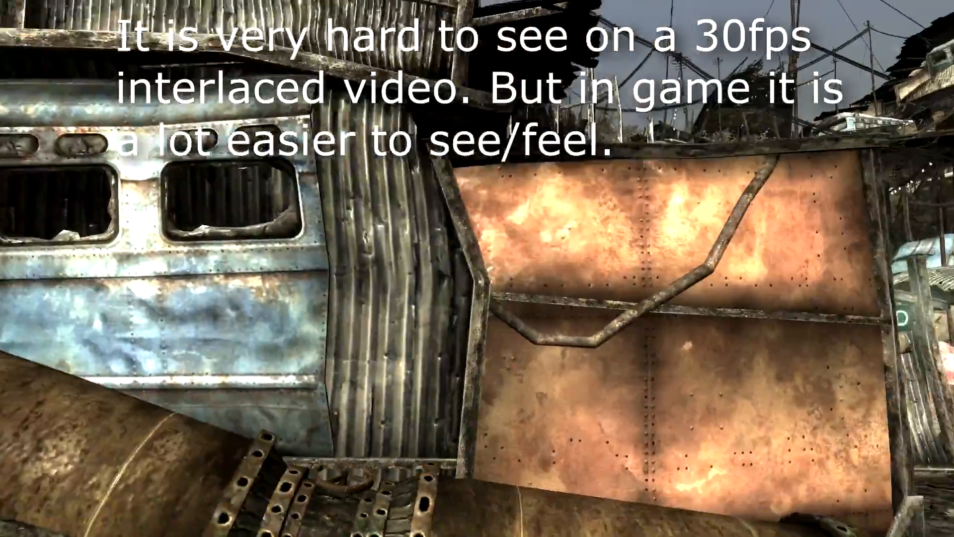
key(w)
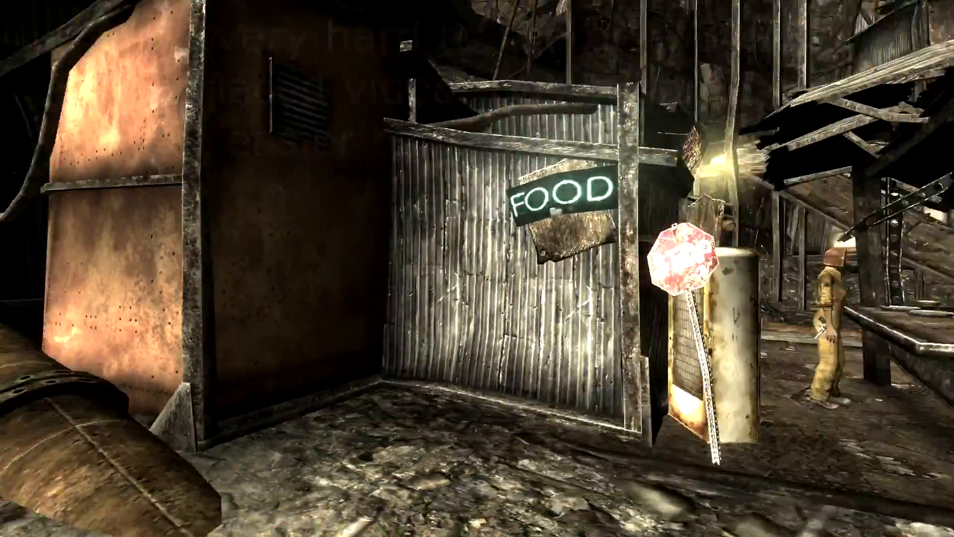
key(d)
key(a)
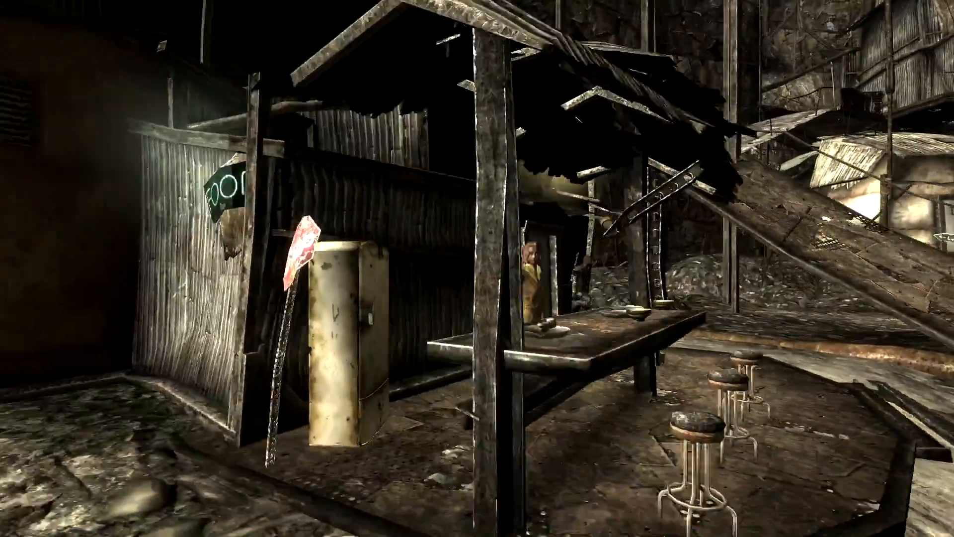
key(d)
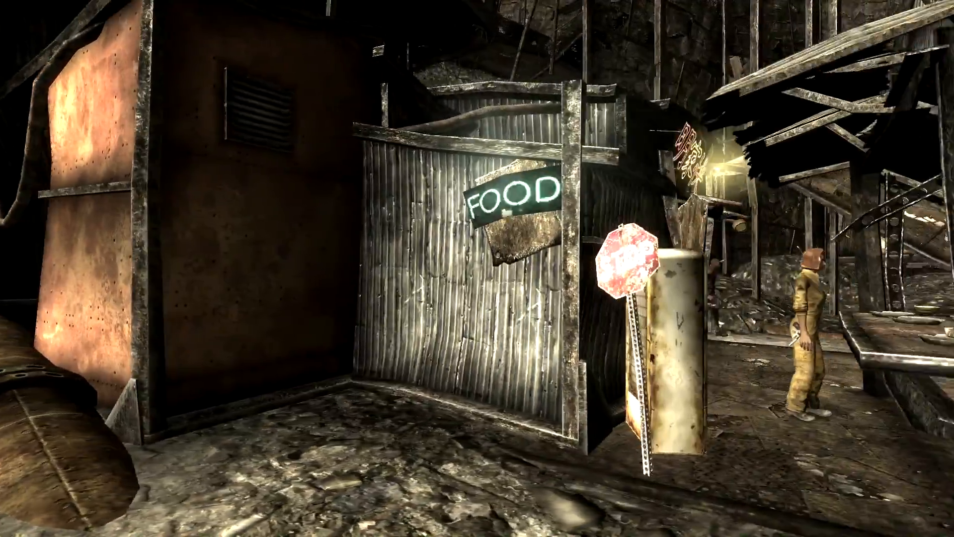
key(d)
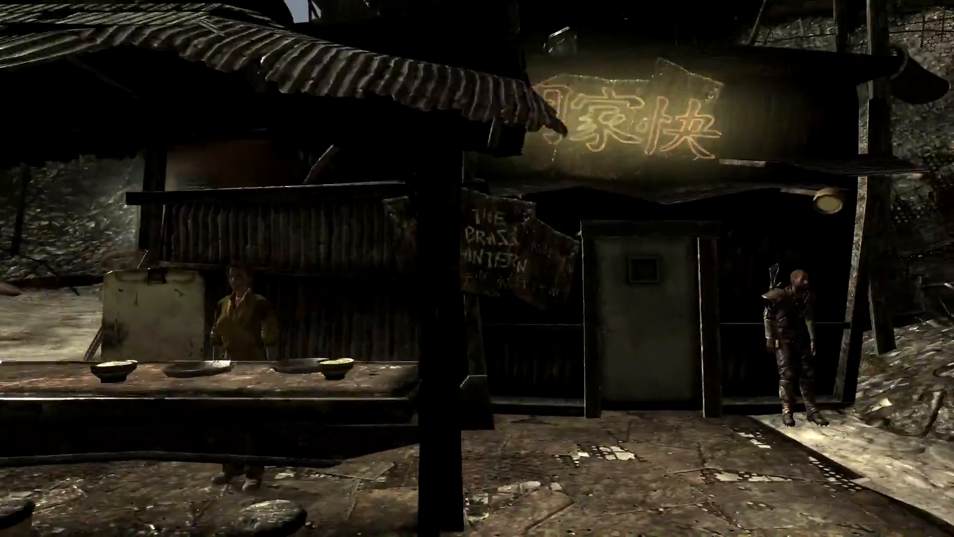
key(a)
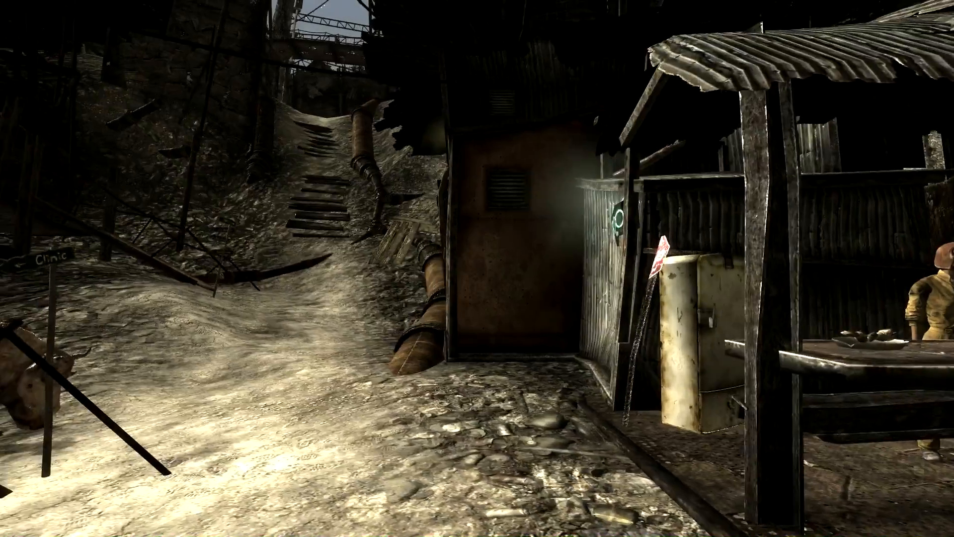
key(d)
key(d)
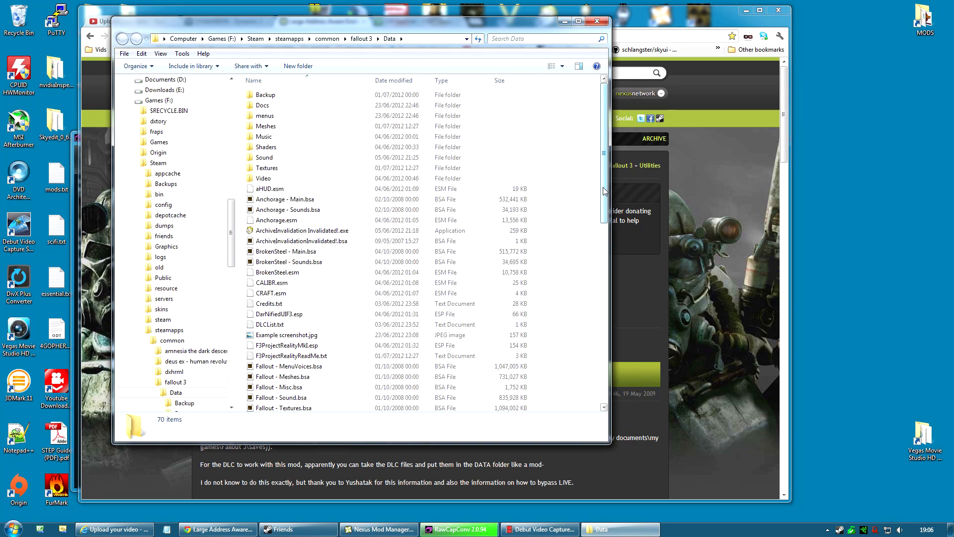
Create a folder named "Fallout EXE Backup" inside the main fallout 3 game folder.
click(360, 39)
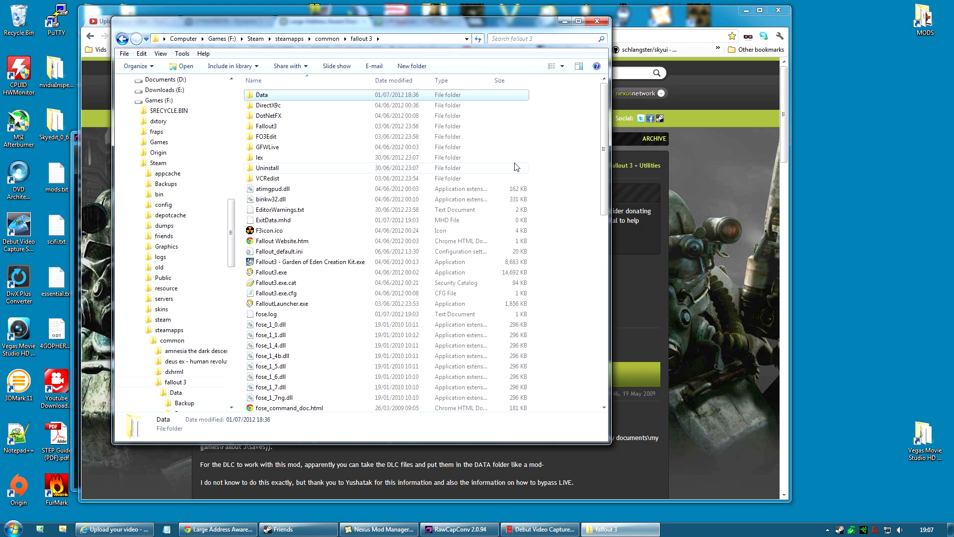
drag(370, 30, 476, 56)
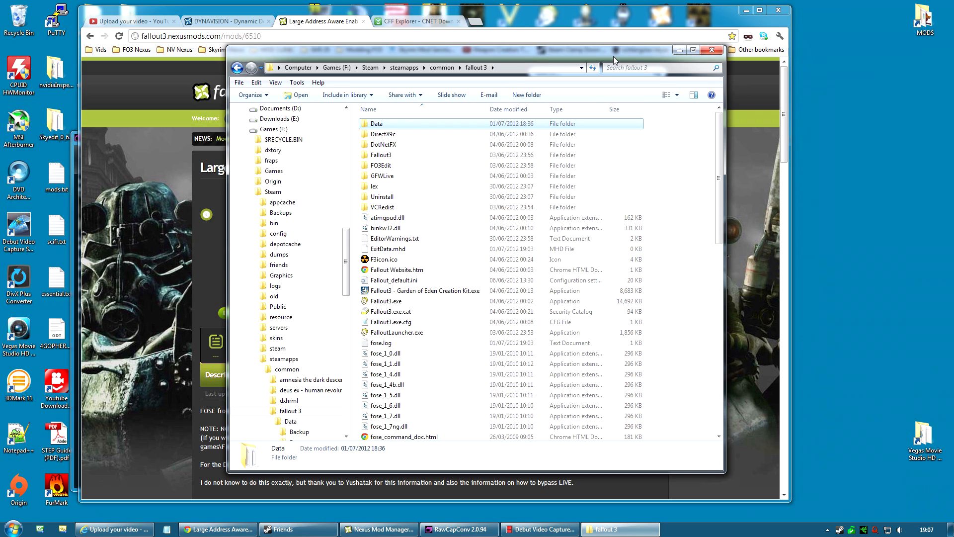
right_click(683, 257)
mouse_move(756, 445)
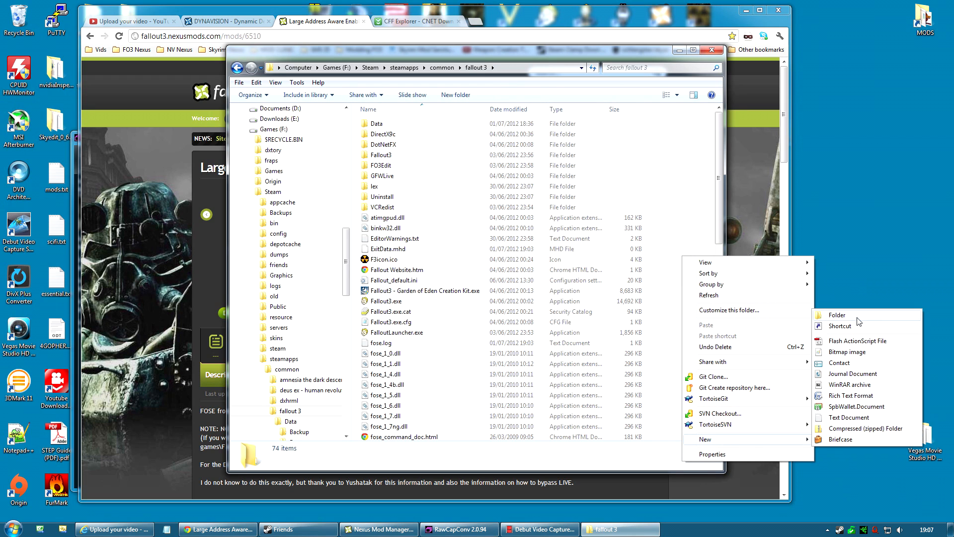
click(838, 315)
text(F)
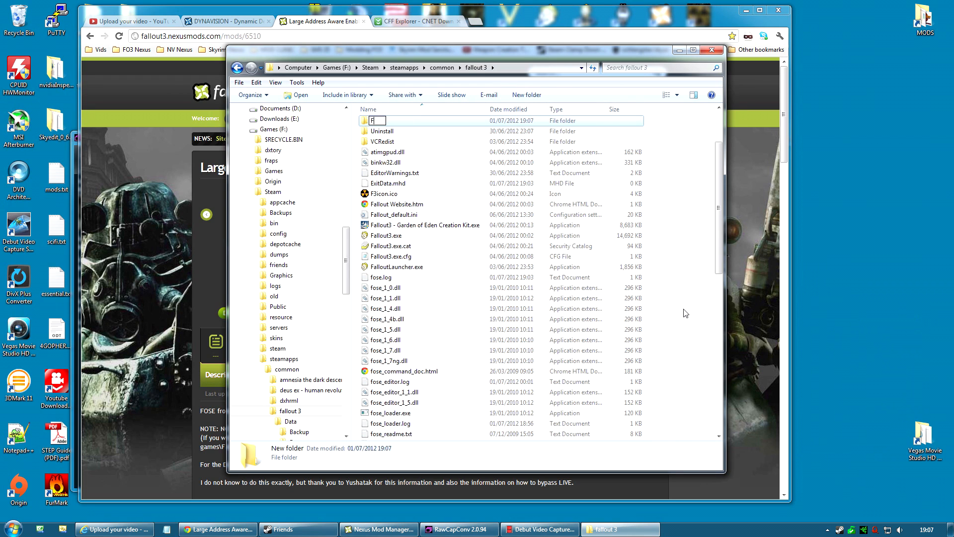
text(allout EXE Backup)
click(411, 135)
Copy Fallout3.exe into the Fallout EXE Backup folder and return to the fallout 3 folder.
scroll(411, 135, up, 3)
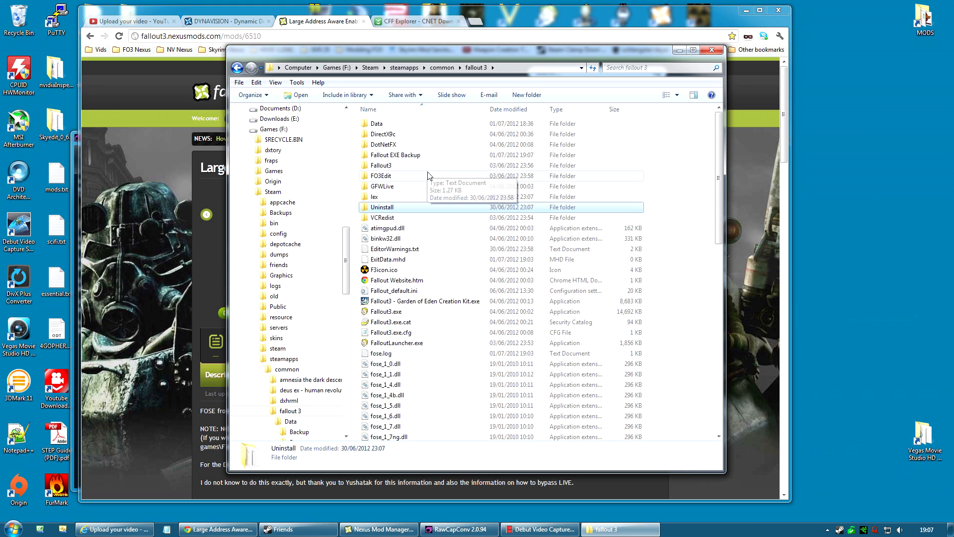
click(389, 312)
right_click(389, 311)
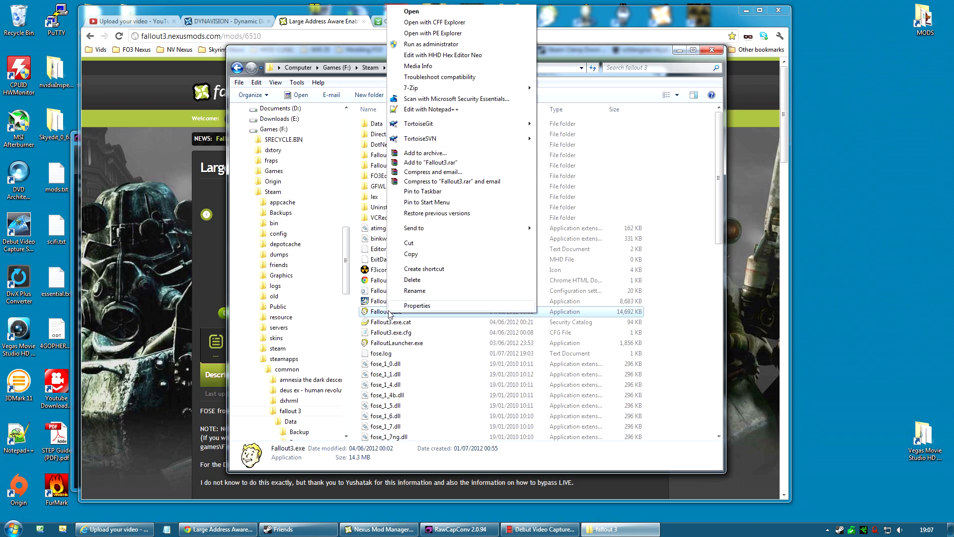
click(429, 258)
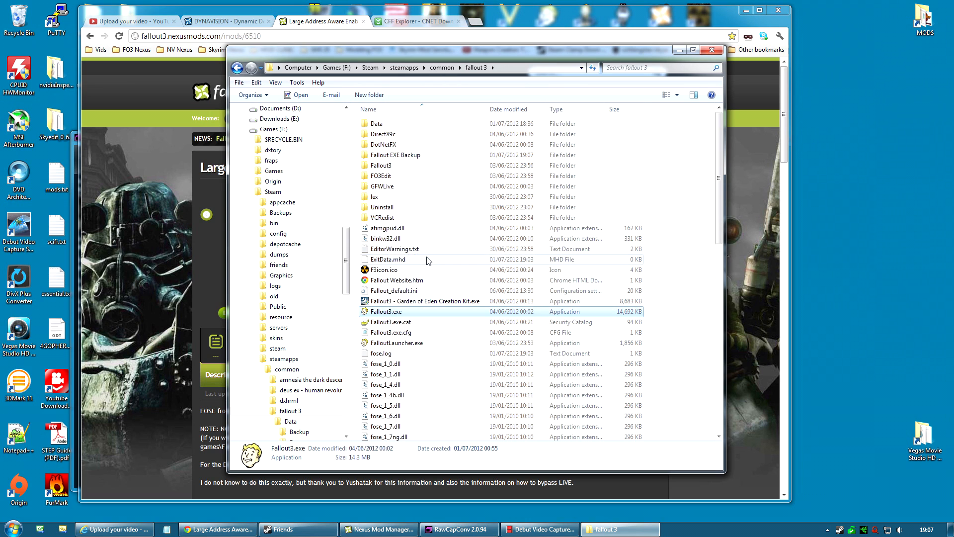
double_click(411, 157)
right_click(401, 193)
click(424, 262)
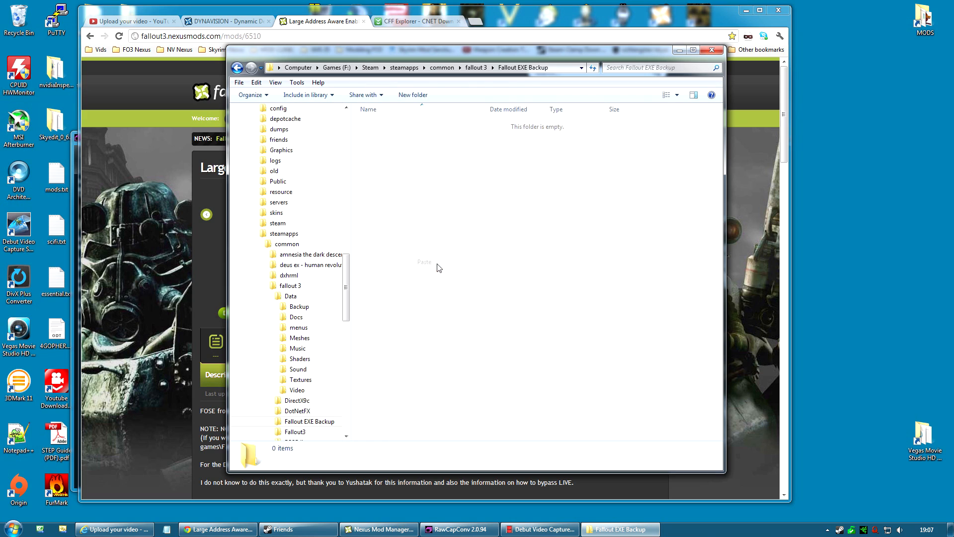
click(476, 67)
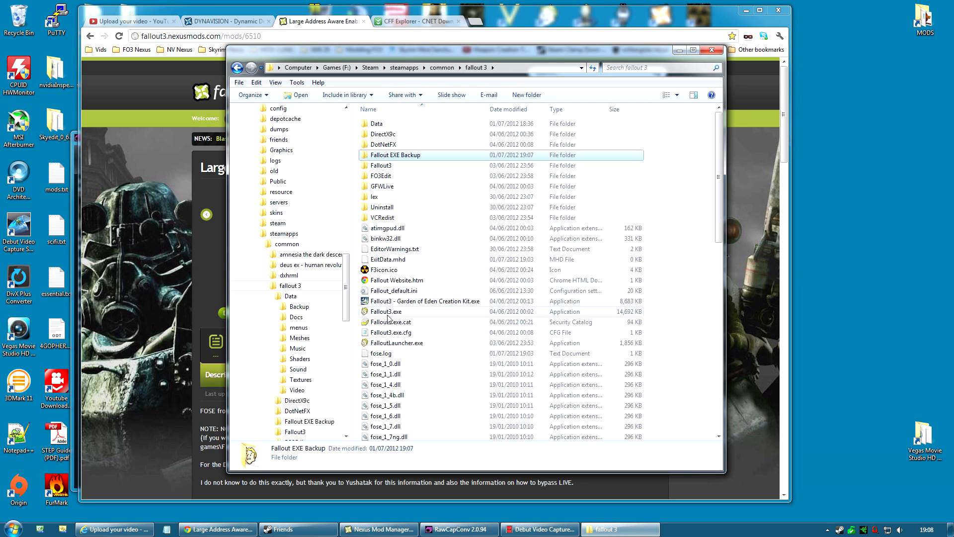
Switch to the browser and view the CFF Explorer download page on CNET Download.com.
click(397, 314)
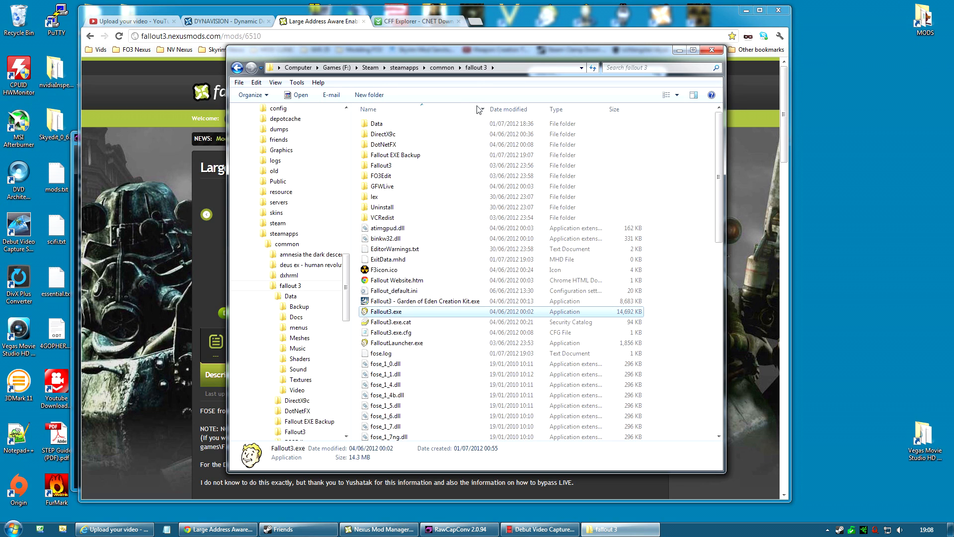
click(410, 23)
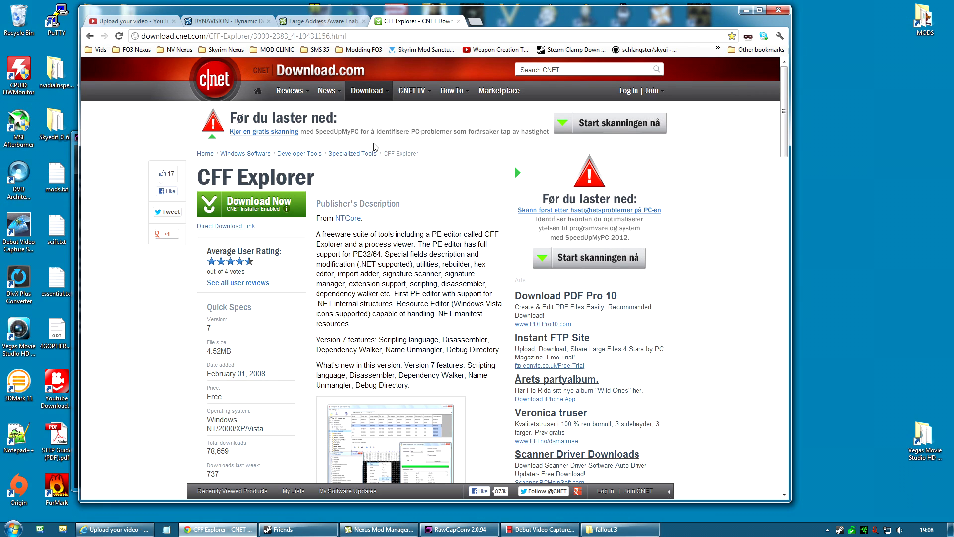
mouse_move(452, 90)
Return to the fallout 3 folder, open Fallout3.exe with CFF Explorer and enlarge its window.
click(622, 529)
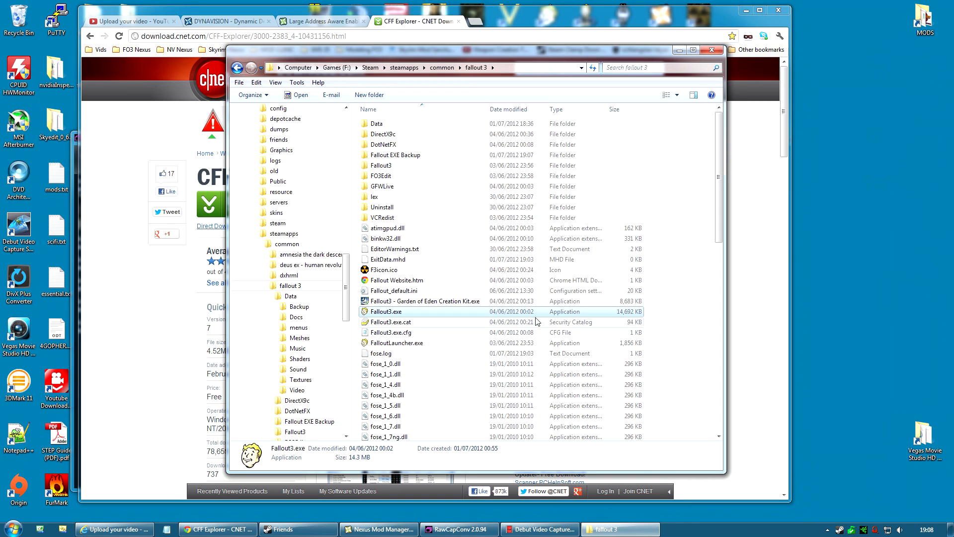
right_click(402, 313)
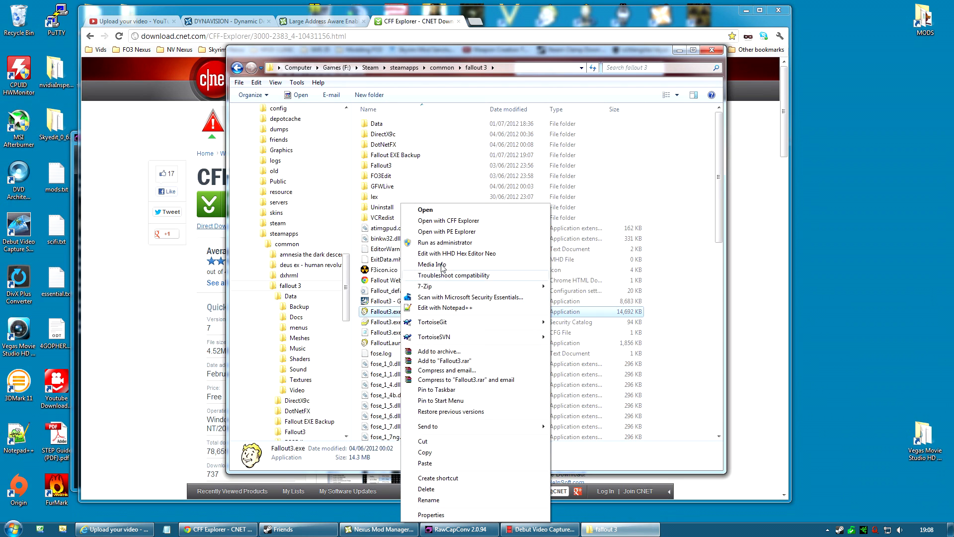
click(481, 223)
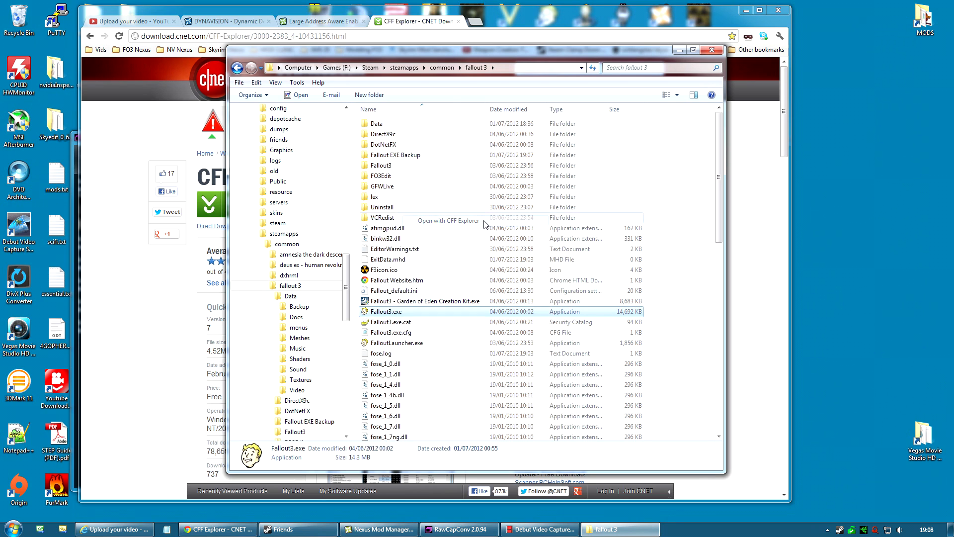
drag(351, 49, 339, 61)
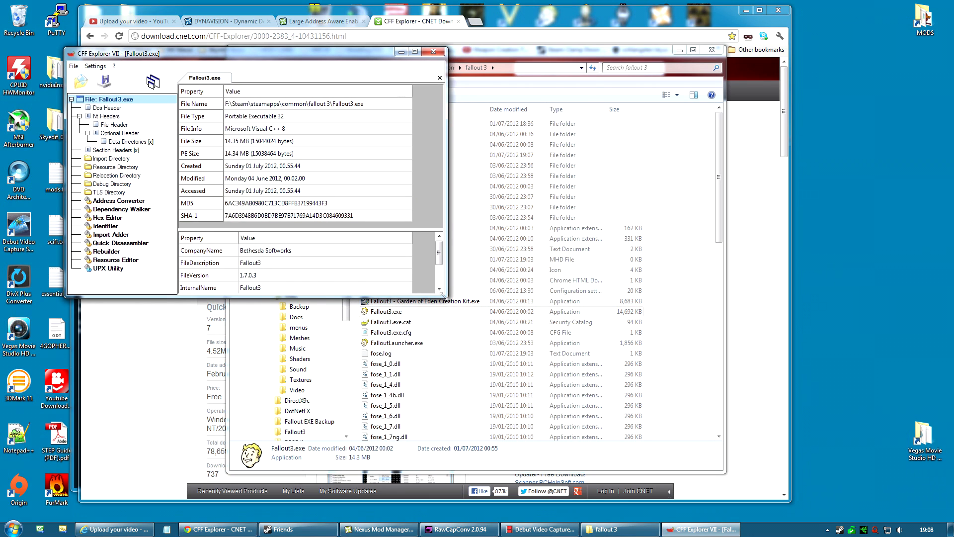
drag(445, 297, 734, 478)
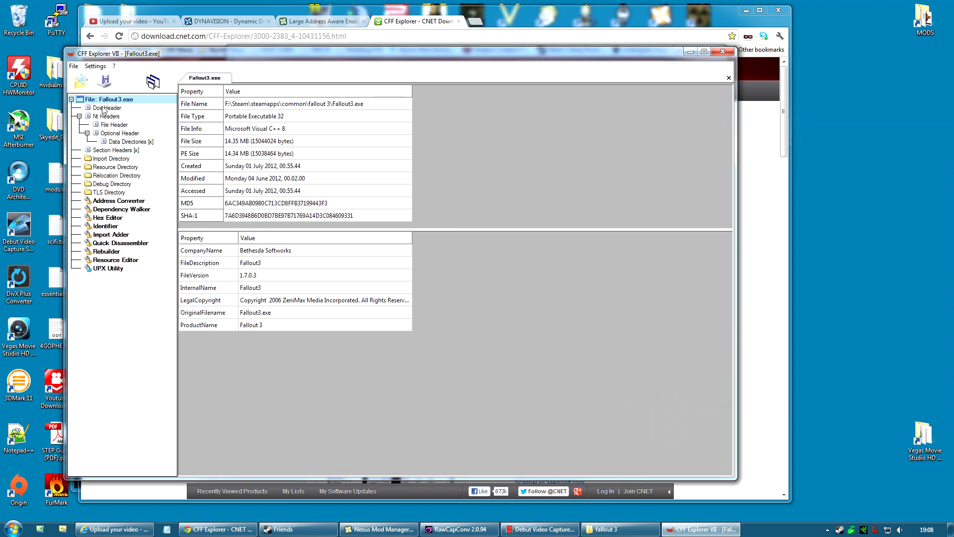
Enable "App can handle >2gb address space" in the Characteristics of the executable's File Header.
click(107, 125)
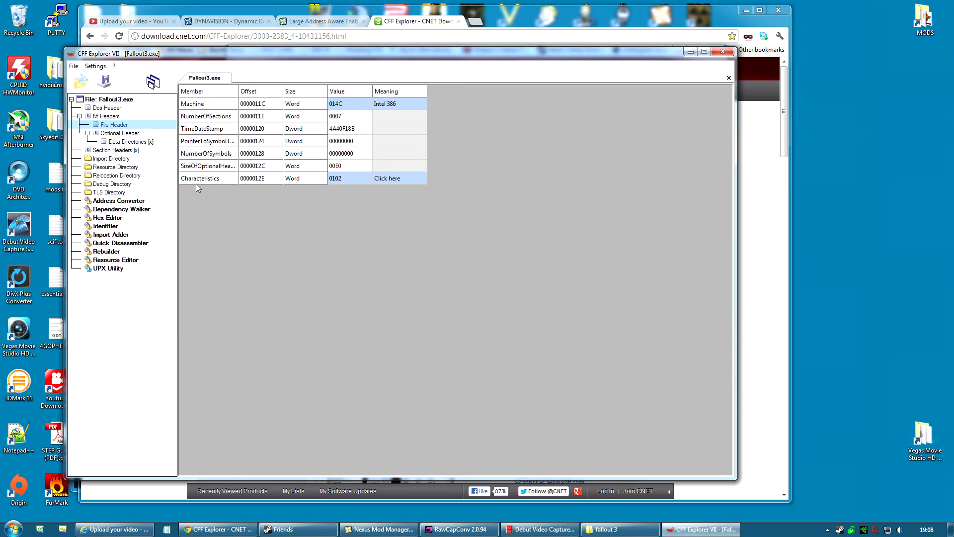
click(395, 179)
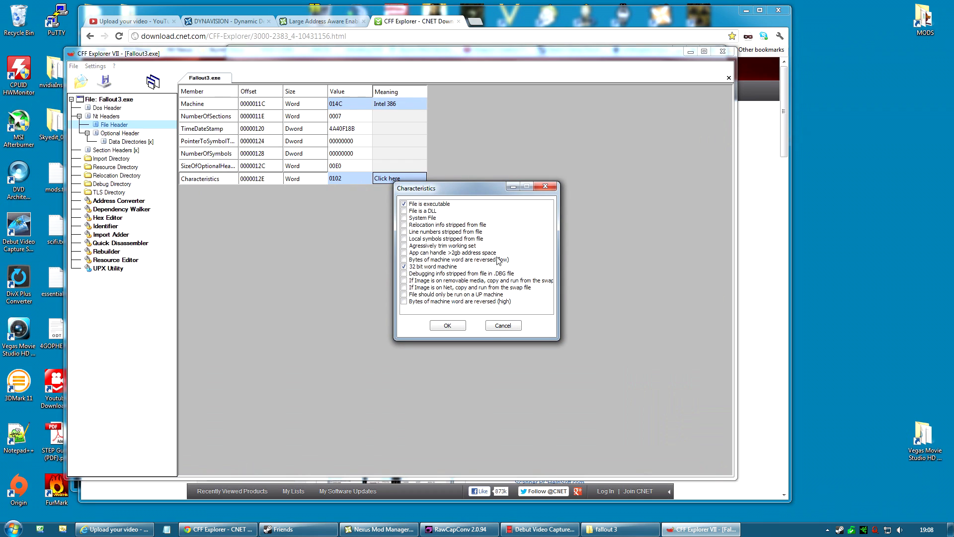
click(429, 255)
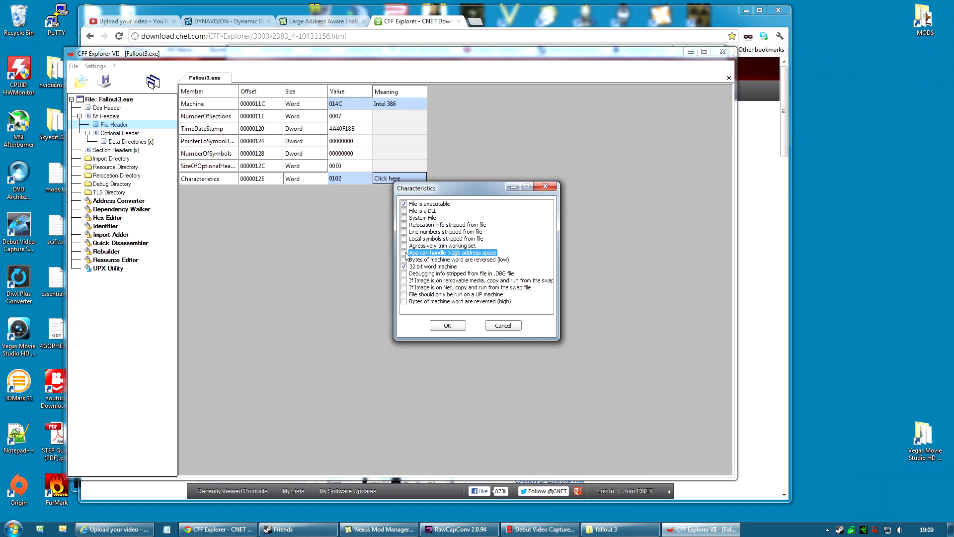
click(449, 327)
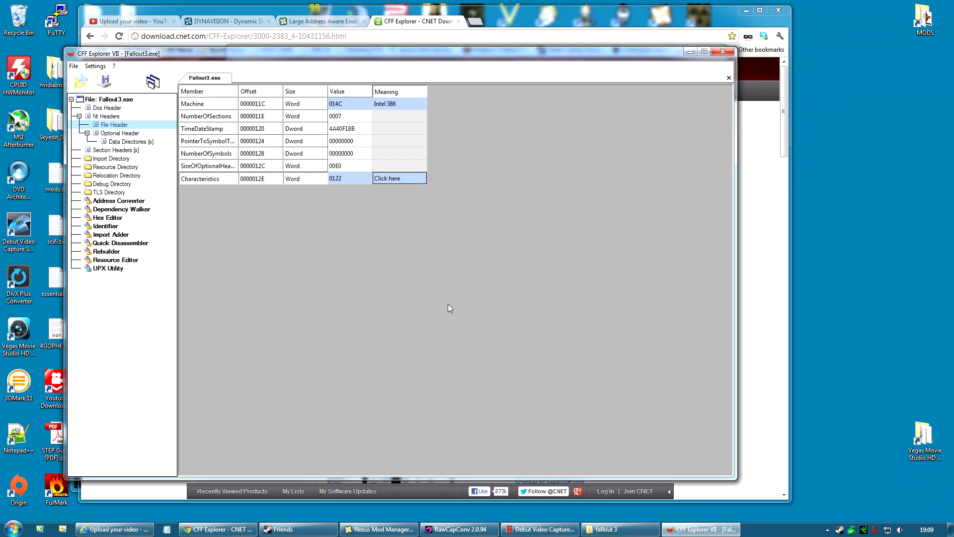
Save the modified Fallout3.exe over the original file and close CFF Explorer.
click(74, 67)
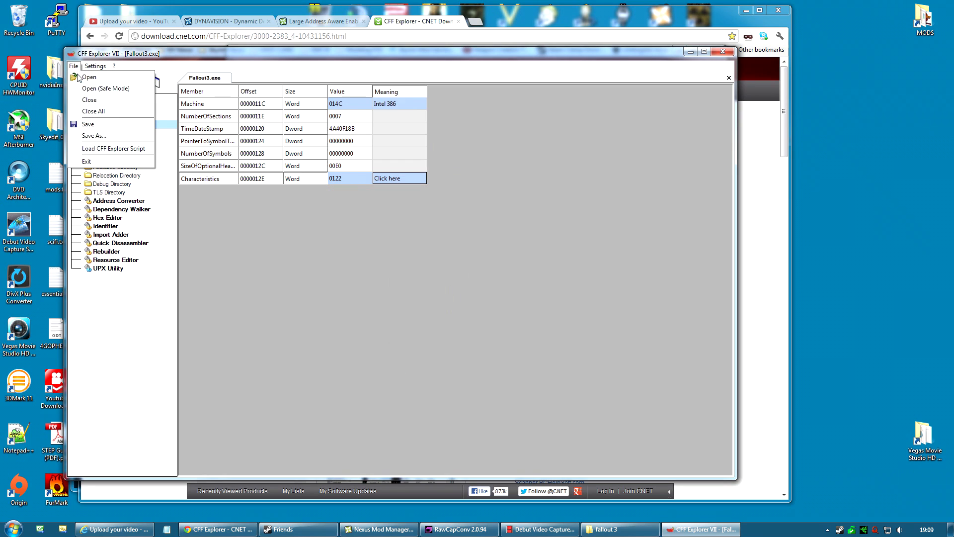
click(93, 129)
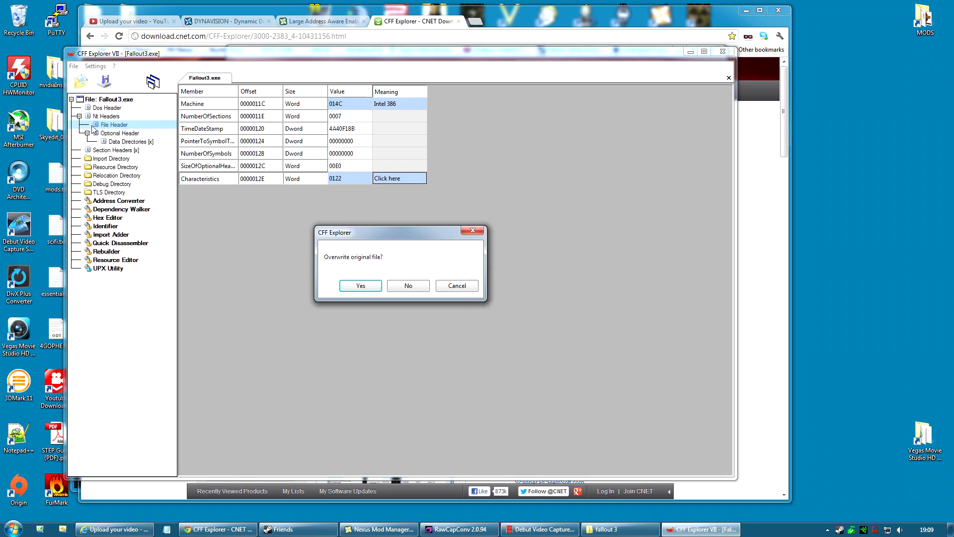
click(368, 287)
click(723, 51)
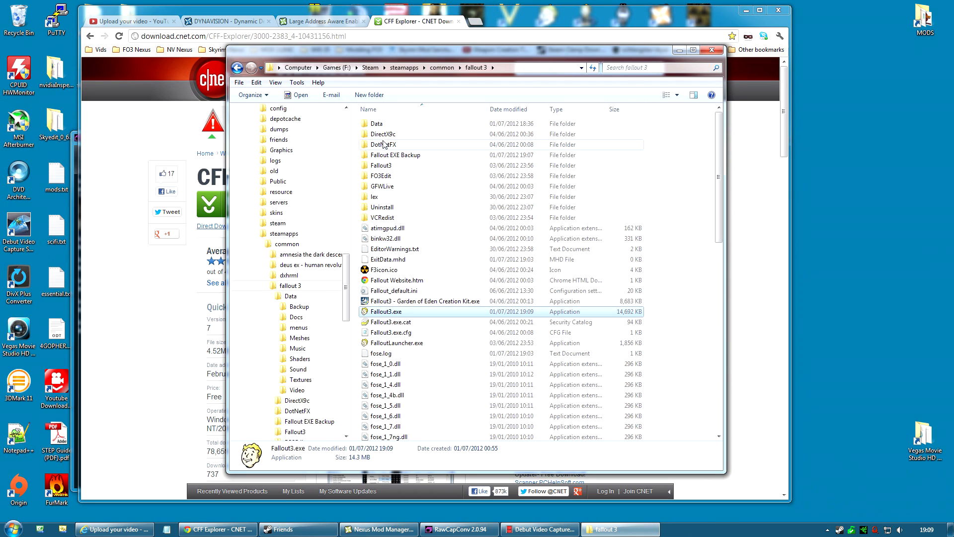
Copy the original Fallout3.exe from the Fallout EXE Backup folder into the fallout 3 folder, replacing the modified file.
double_click(392, 155)
right_click(393, 124)
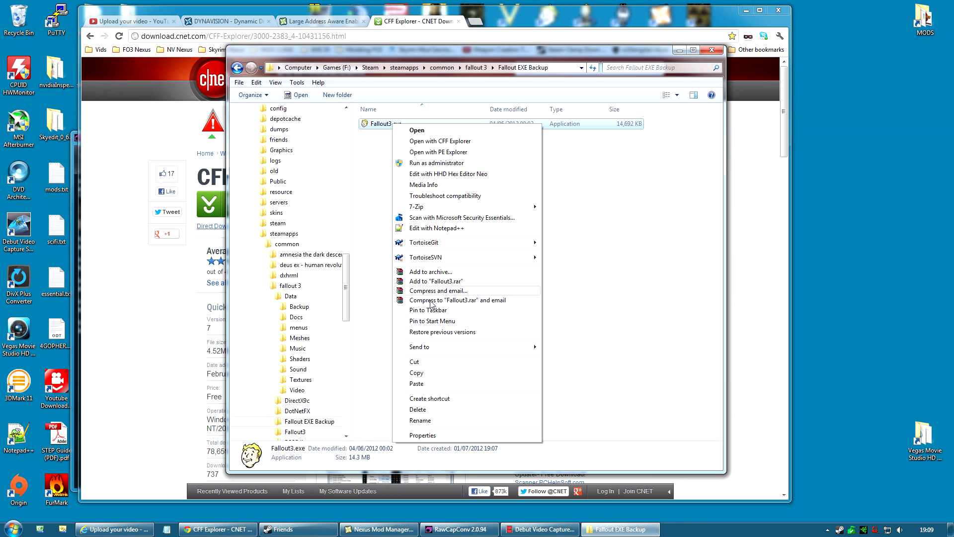
click(431, 374)
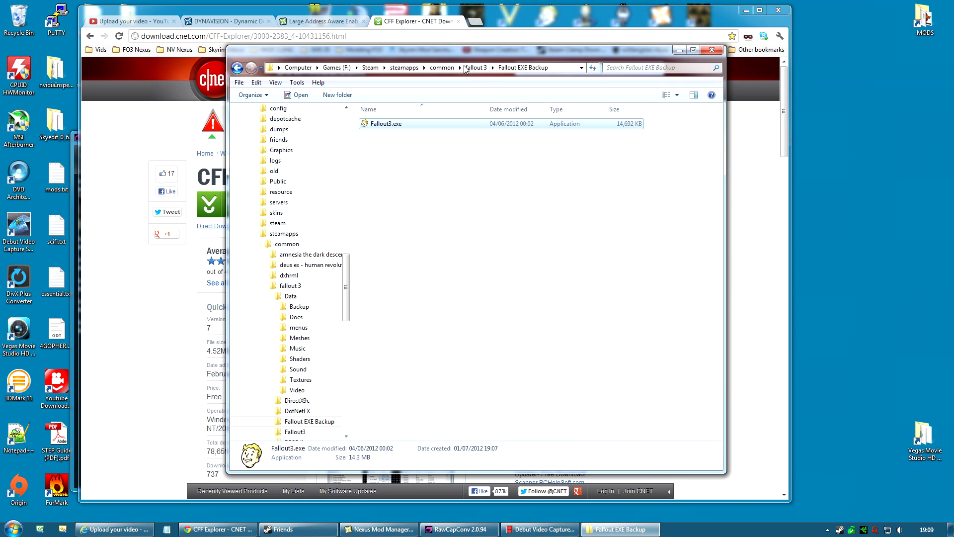
right_click(408, 124)
click(440, 373)
click(476, 67)
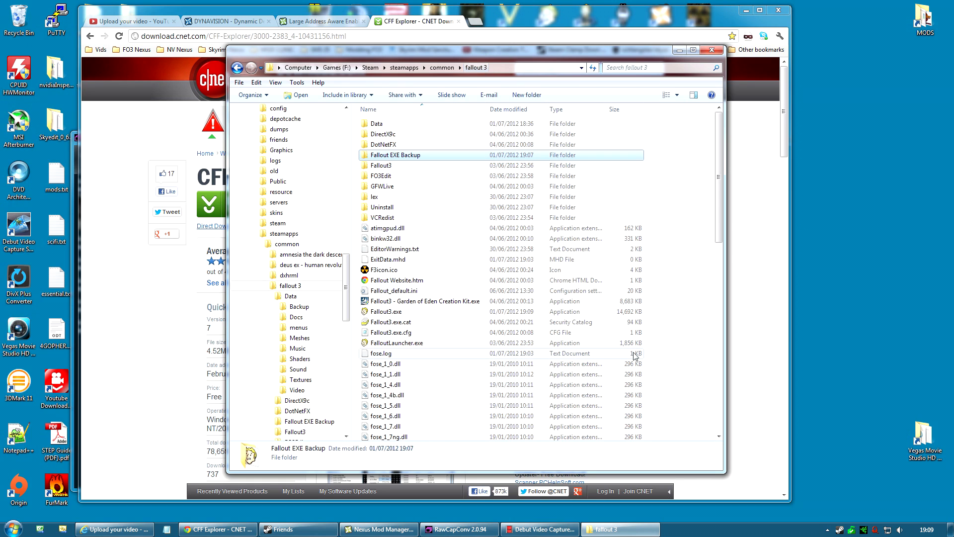
right_click(683, 346)
click(707, 210)
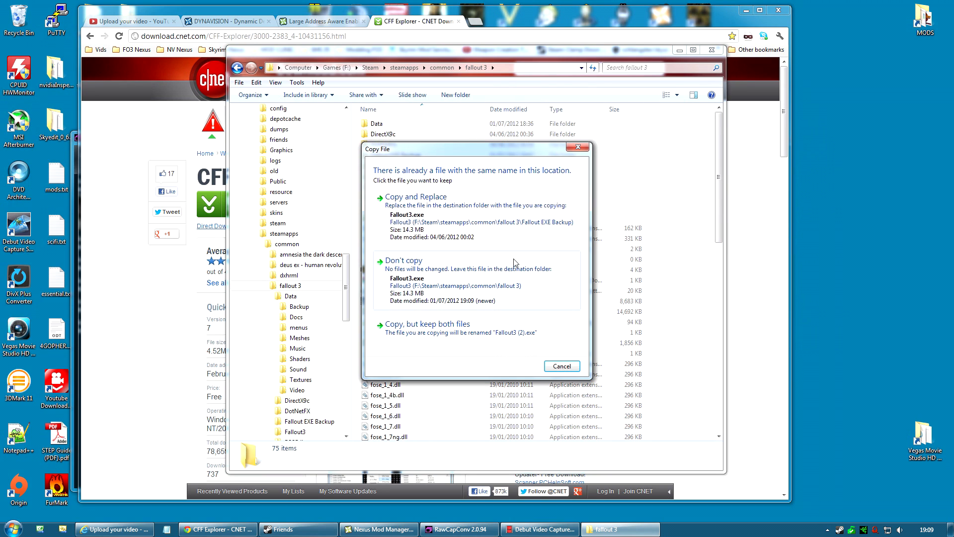
click(422, 230)
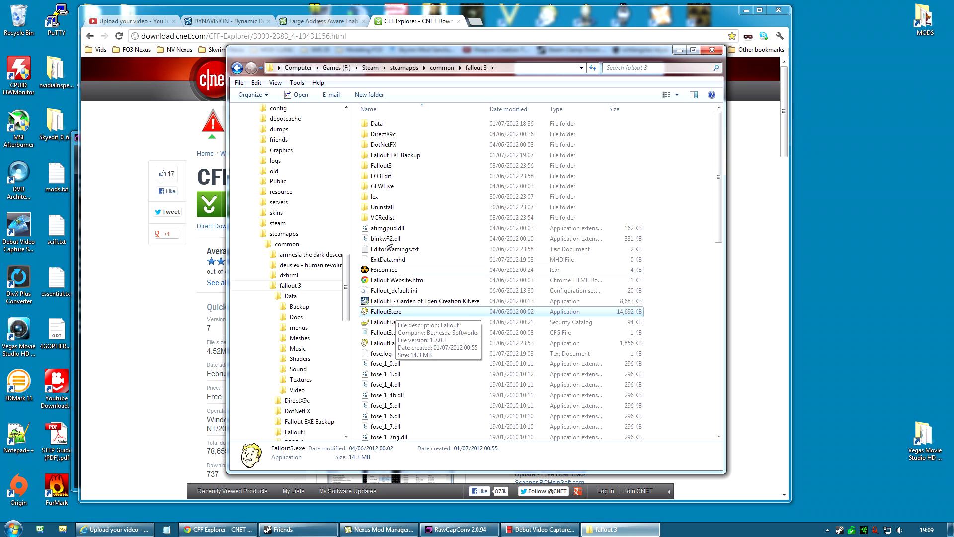
View the Large Address Aware Enabler page in the browser, and extract FO3_3GB_ENABLER-6510.7z directly onto the desktop.
click(322, 21)
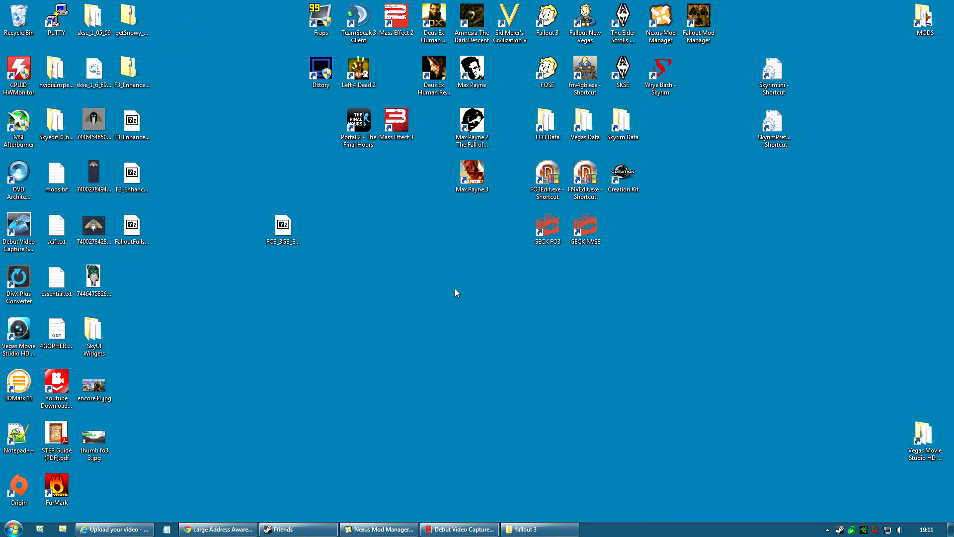
right_click(287, 228)
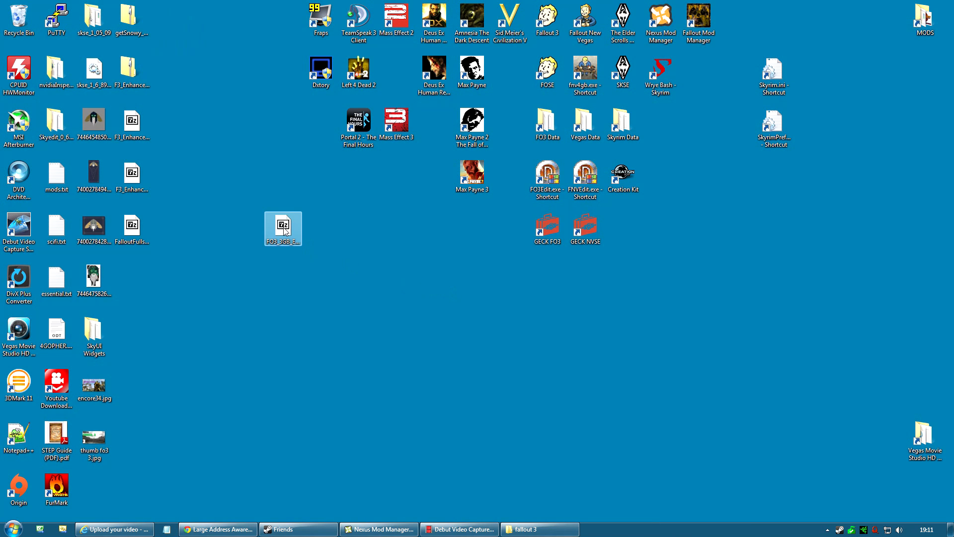
mouse_move(326, 269)
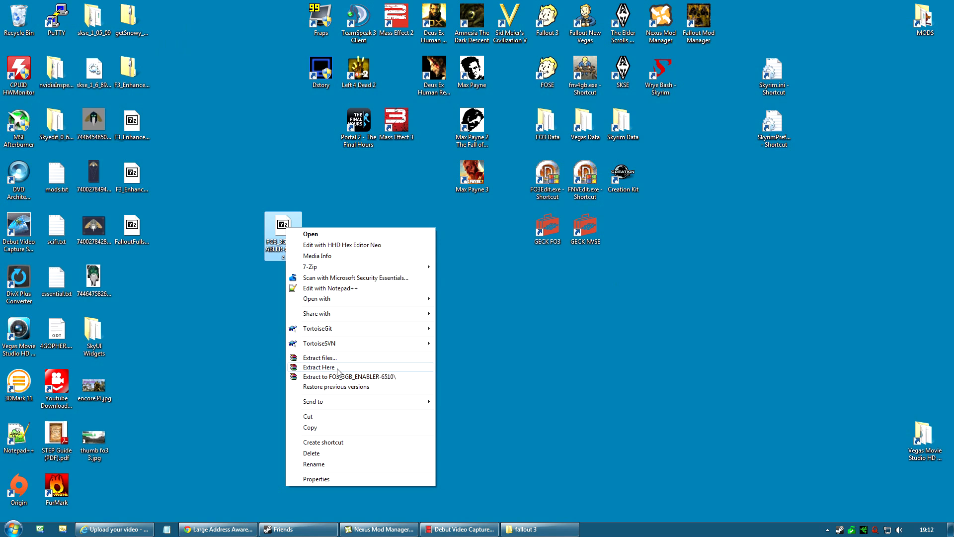
click(337, 370)
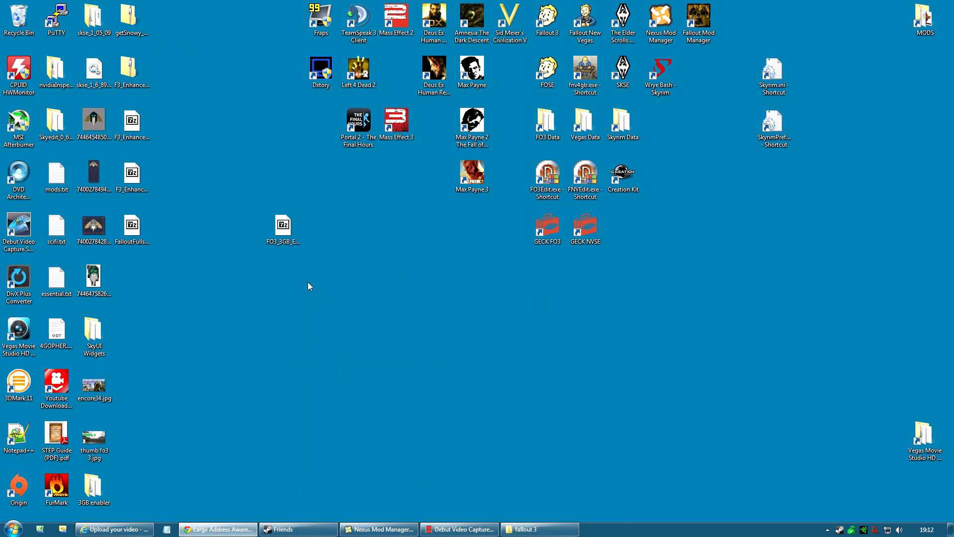
Delete the FO3_3GB_ENABLER-6510.7z archive and move the extracted 3GB enabler folder to an empty area of the desktop.
drag(105, 492, 286, 282)
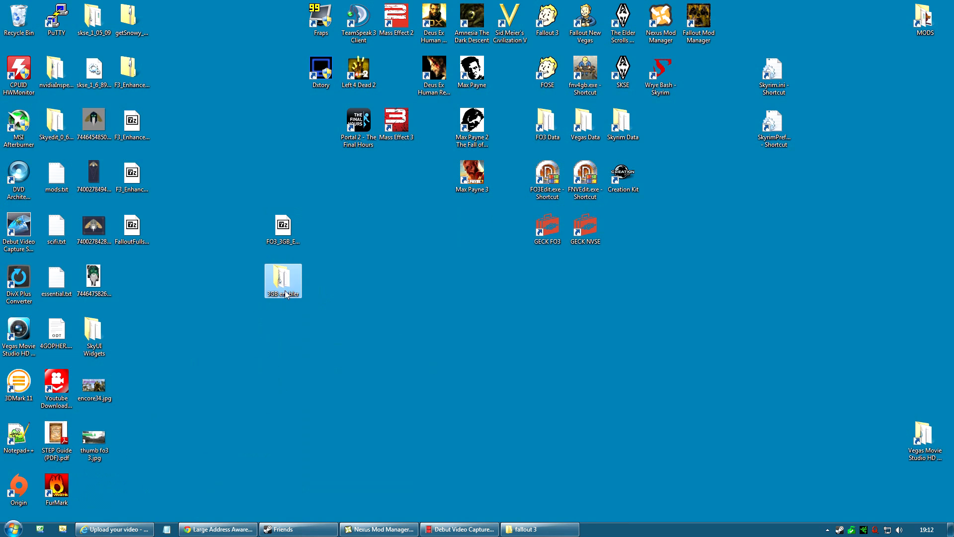
right_click(281, 231)
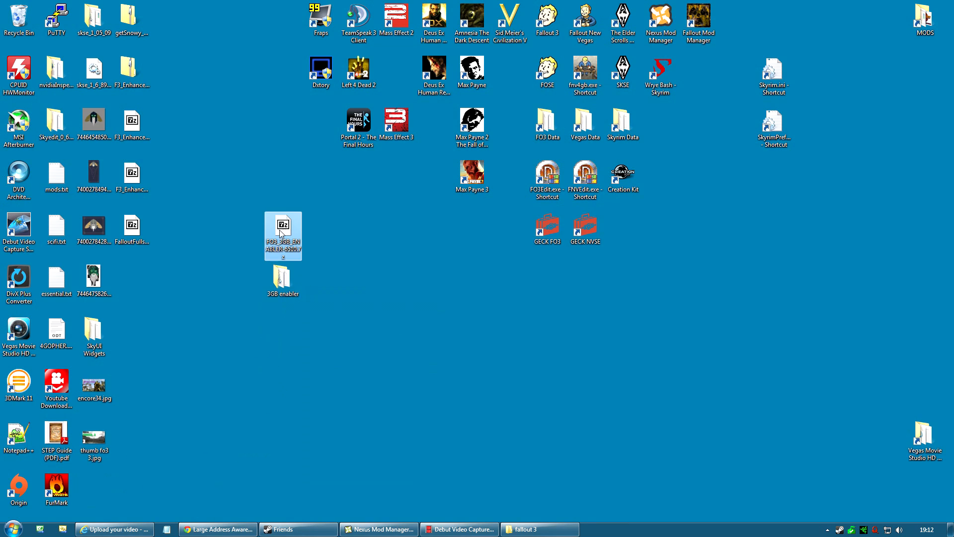
click(308, 455)
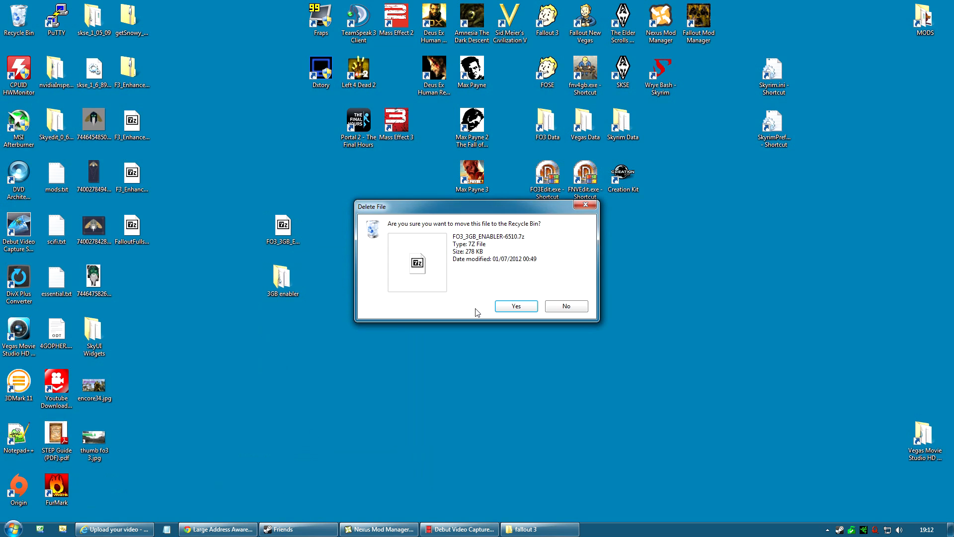
click(516, 307)
drag(282, 281, 211, 232)
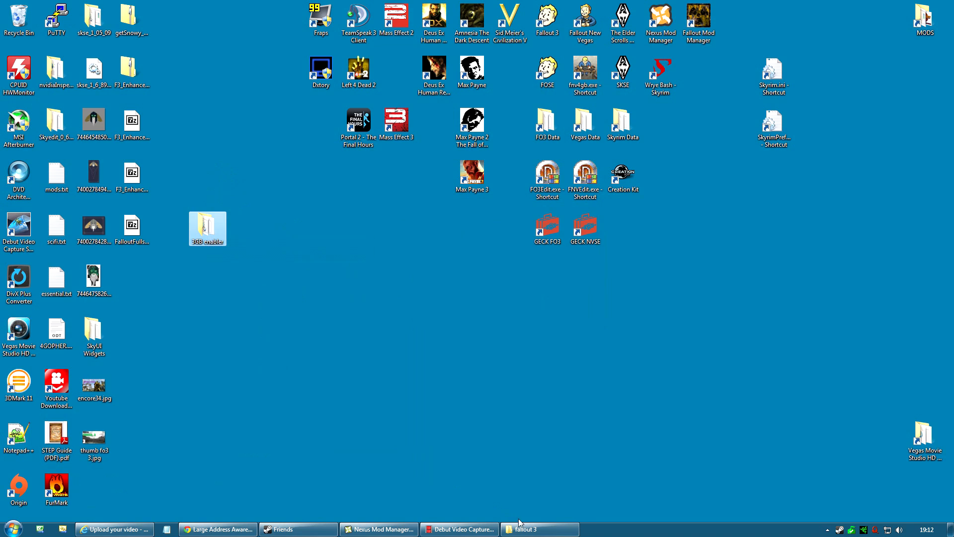
Move Fallout3.exe from the fallout 3 folder into the 3GB enabler folder, with the two folder windows side by side.
click(540, 529)
drag(370, 53, 575, 48)
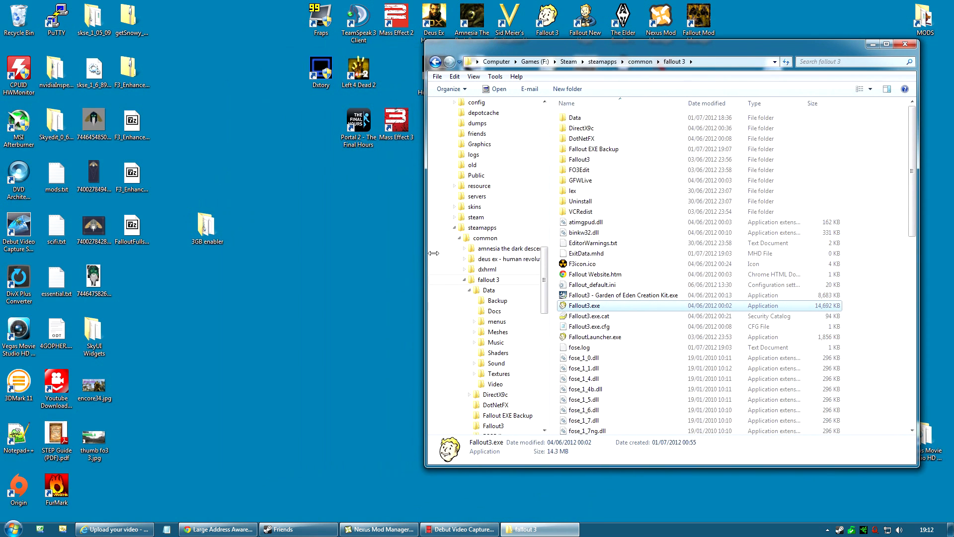
right_click(593, 307)
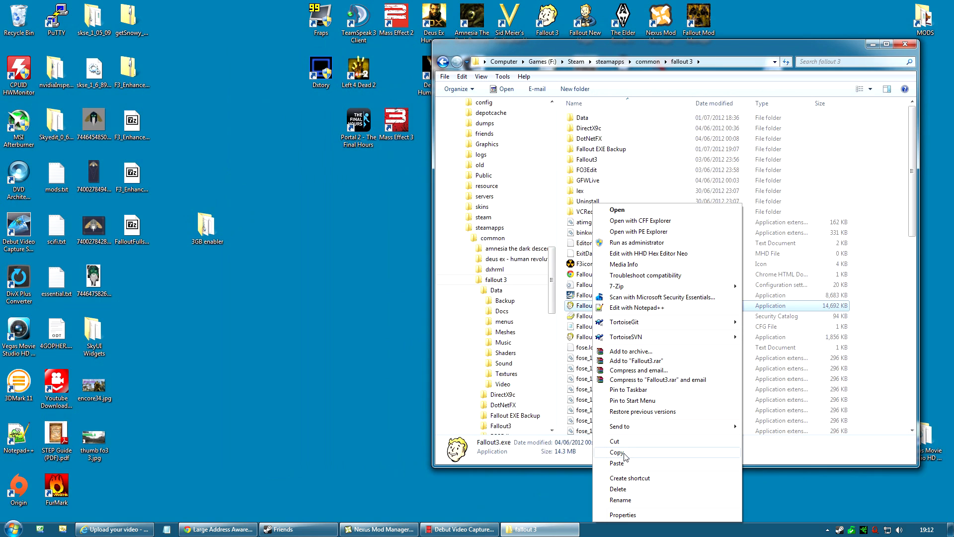
click(616, 441)
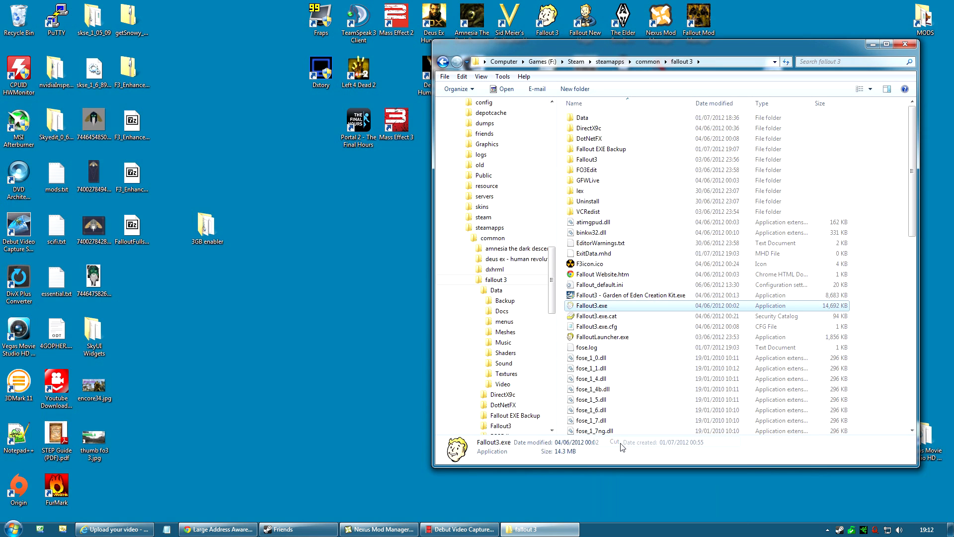
double_click(217, 231)
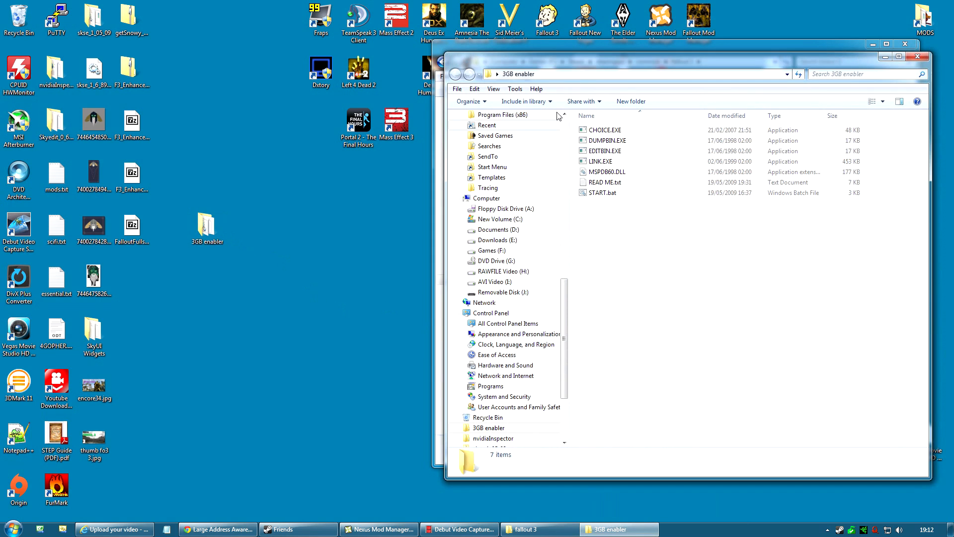
drag(583, 94, 176, 53)
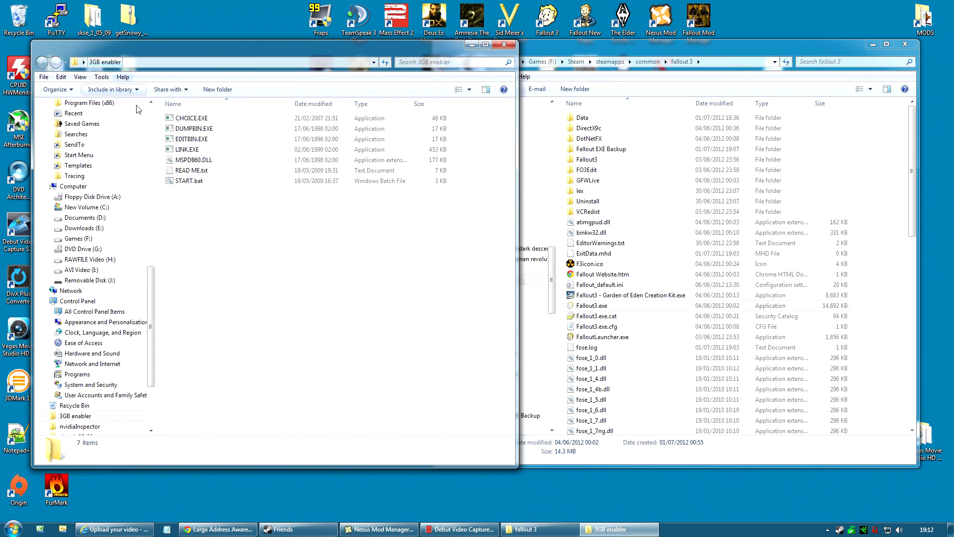
right_click(198, 234)
click(225, 302)
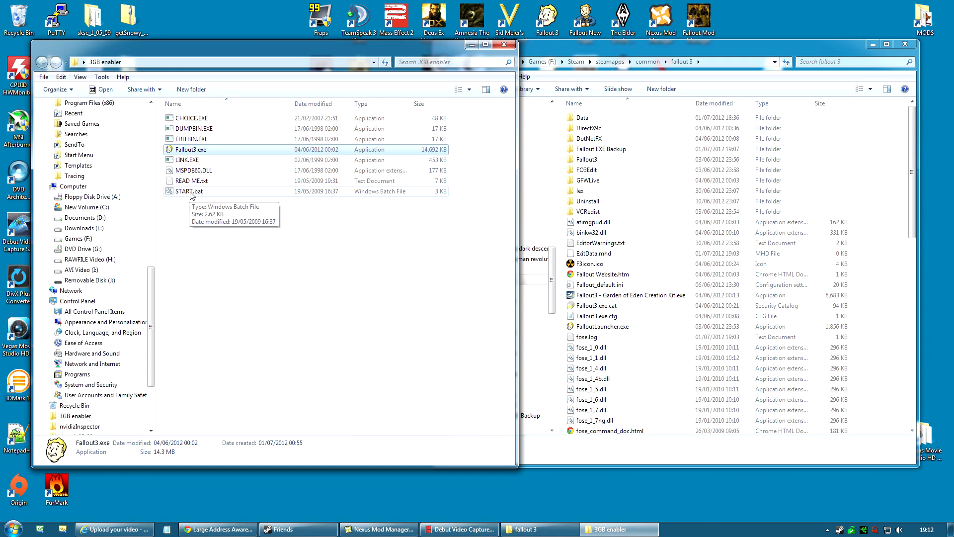
Run START.bat in the 3GB enabler folder, add the large address header to Fallout3.exe, and exit the program.
double_click(191, 192)
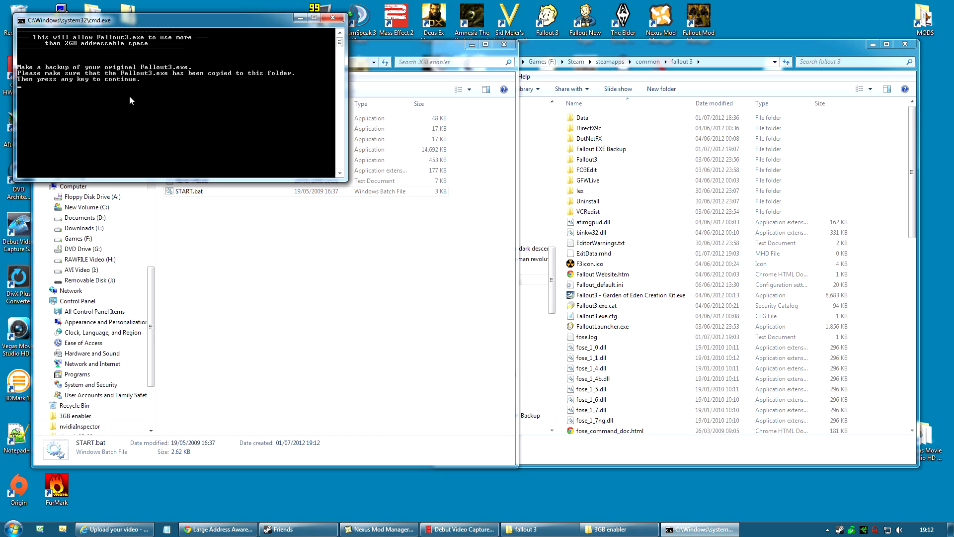
key(Return)
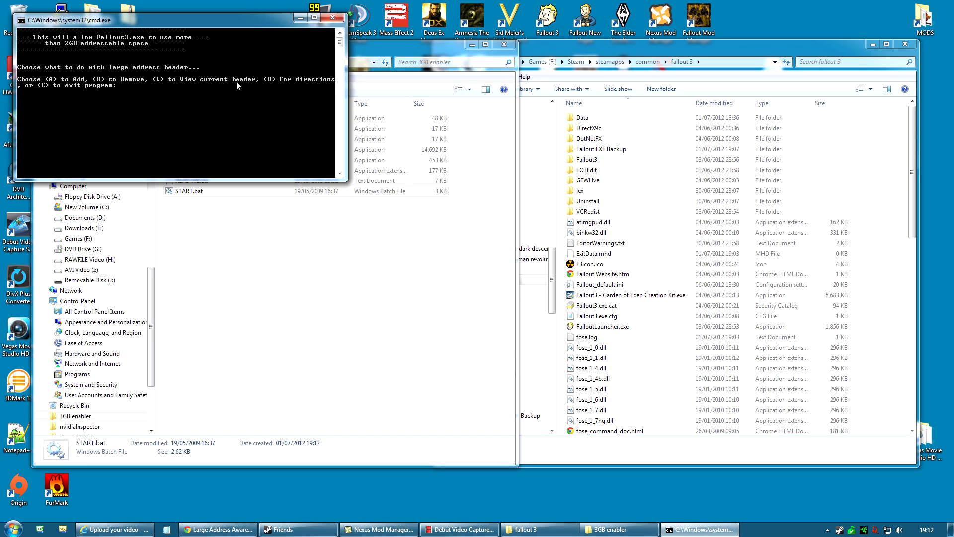
text(a)
key(Return)
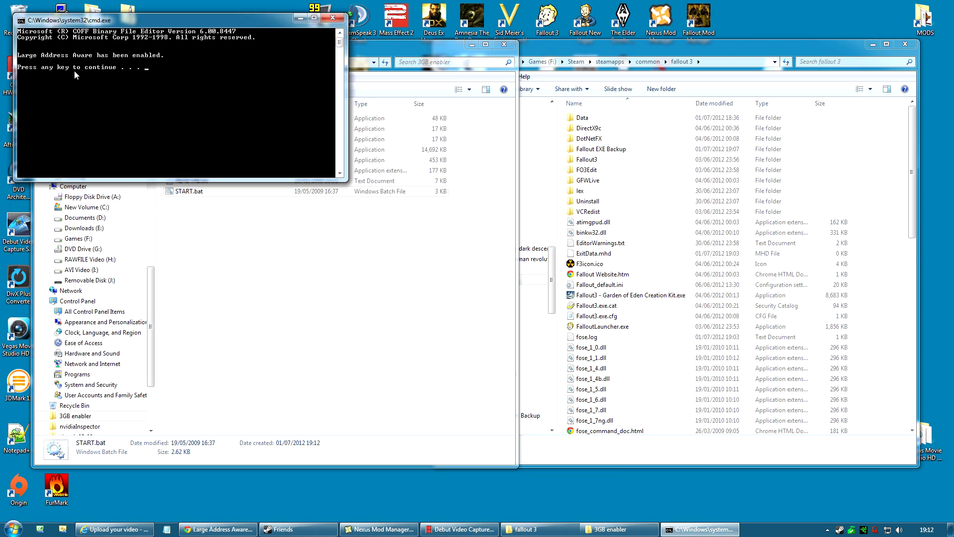
key(Return)
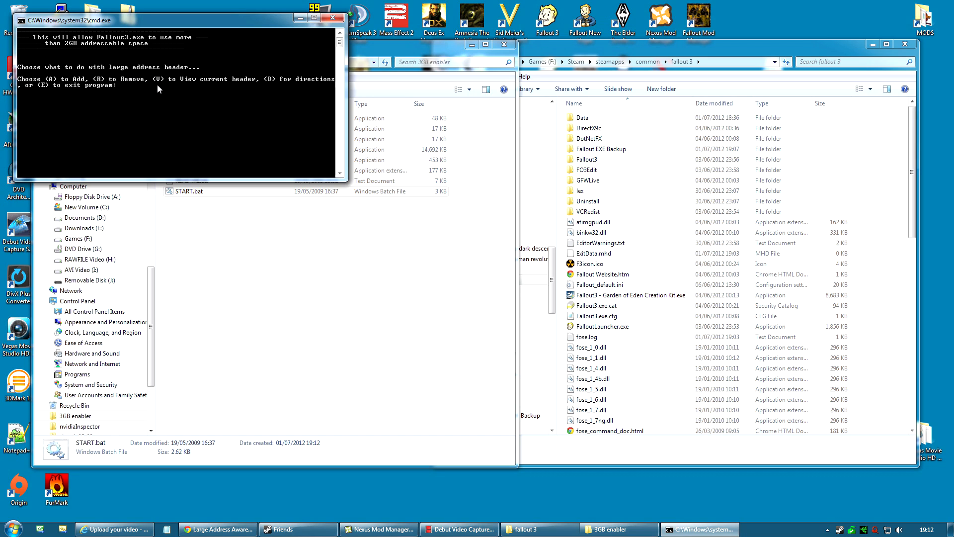
key(e)
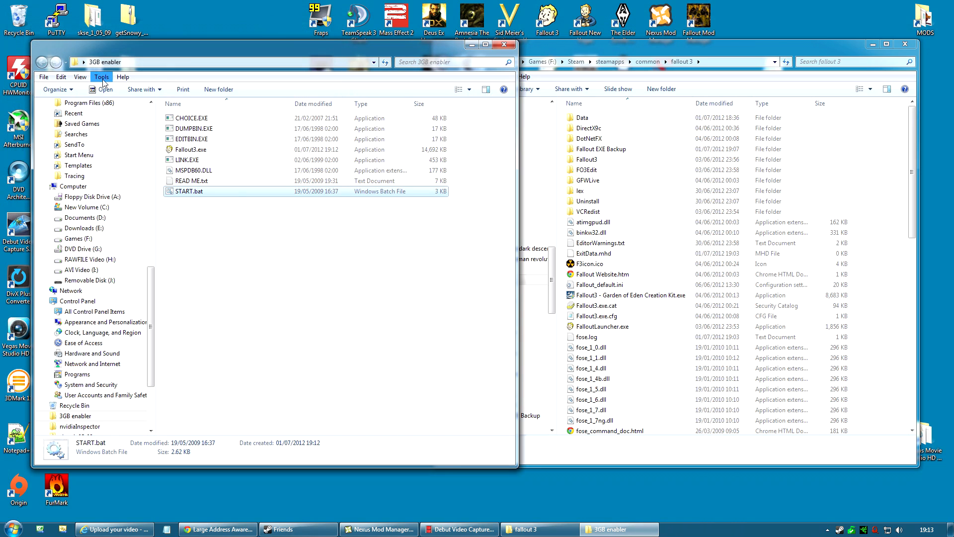
Move the patched Fallout3.exe from the 3GB enabler folder back into the fallout 3 folder.
click(192, 150)
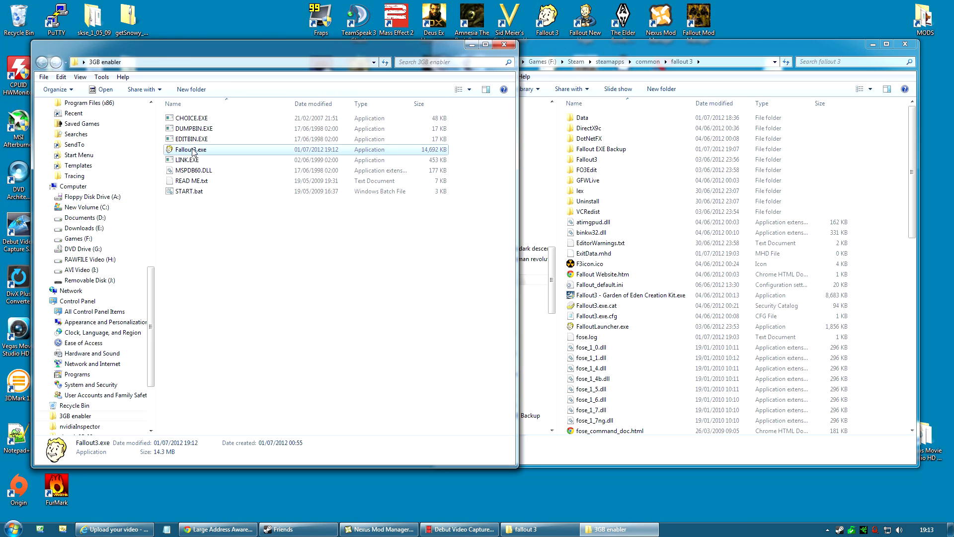
right_click(193, 151)
click(234, 405)
click(897, 355)
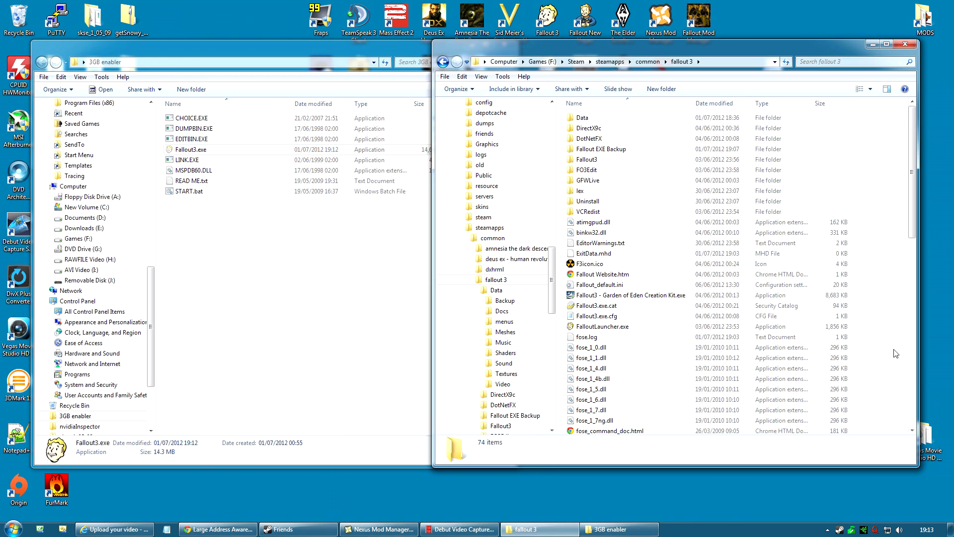
right_click(883, 349)
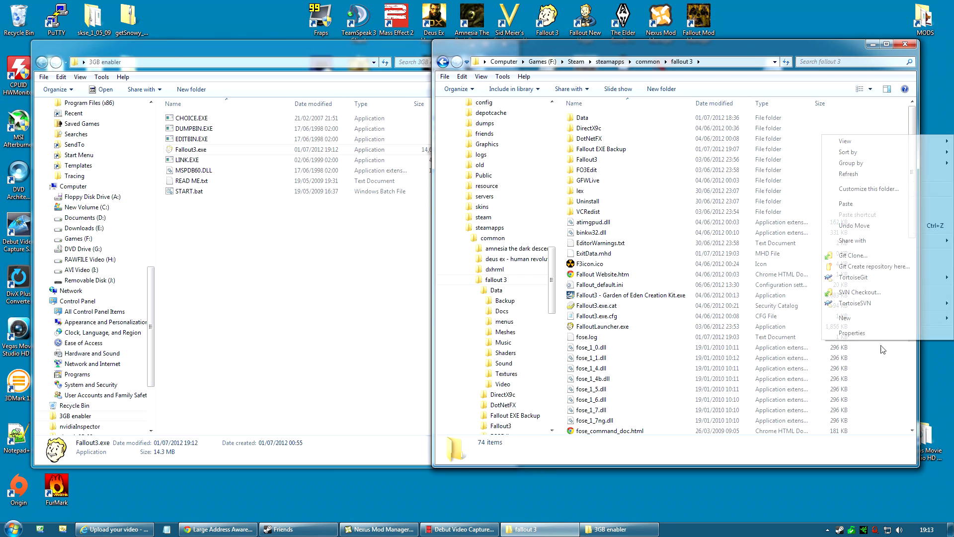
click(846, 203)
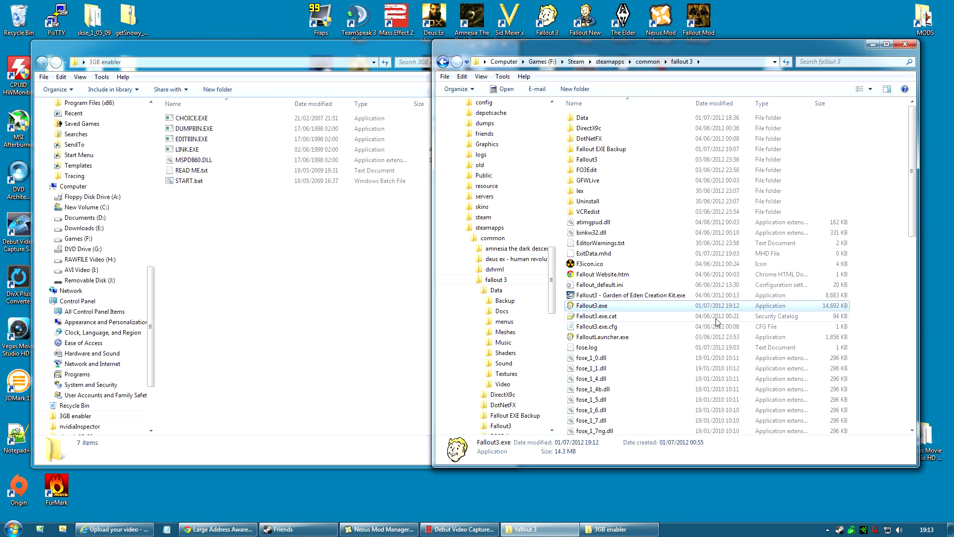
Open Fallout3.exe in CFF Explorer, check the >2gb address space option in the File Header's Characteristics, and close it without changes.
right_click(603, 309)
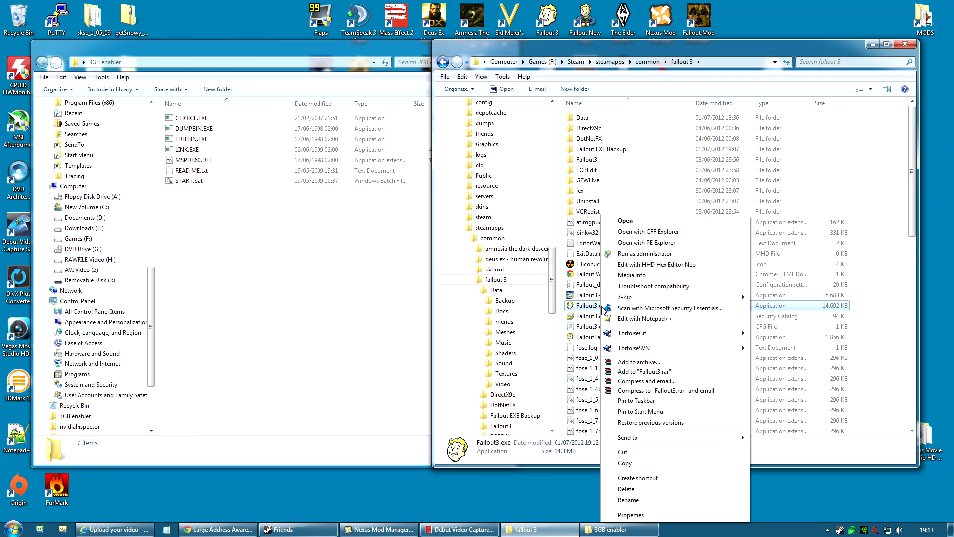
click(656, 234)
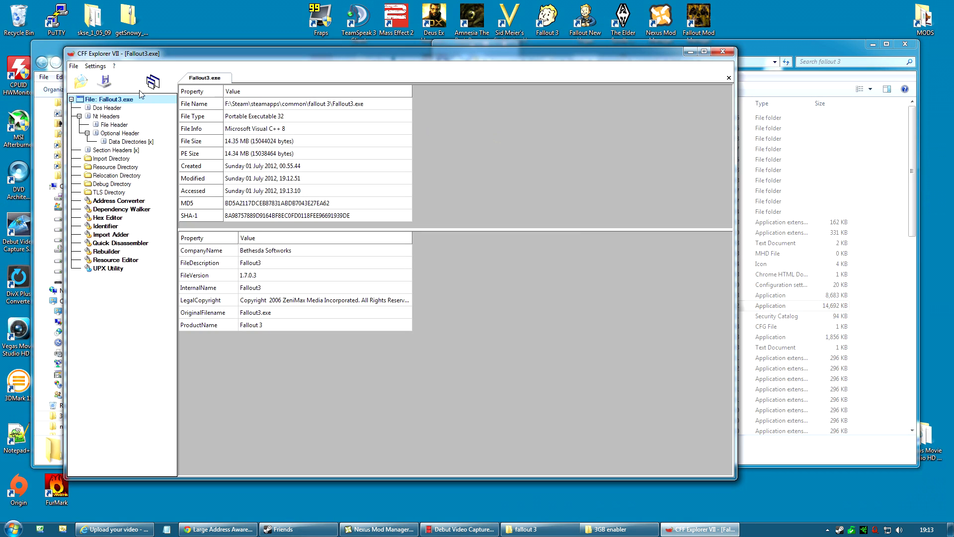
click(74, 66)
click(320, 61)
click(105, 125)
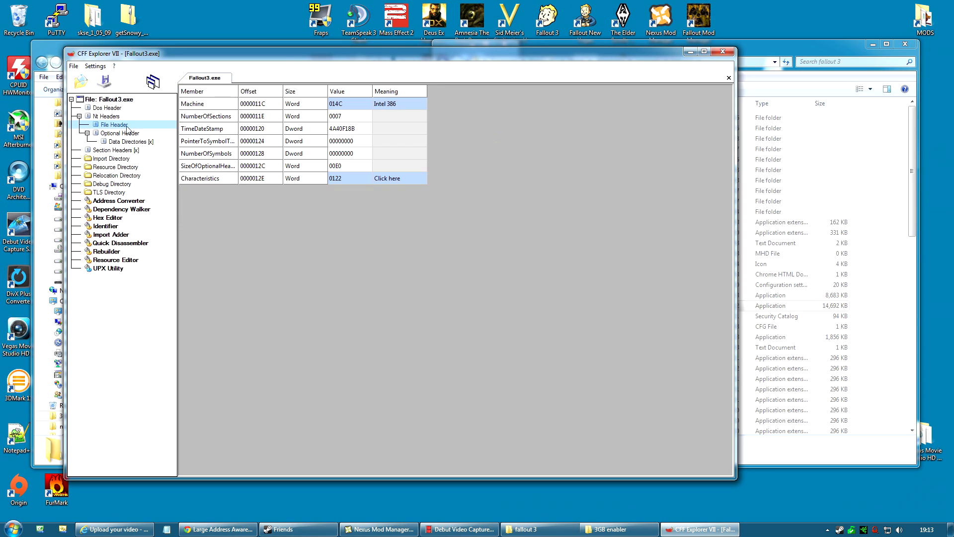
click(393, 178)
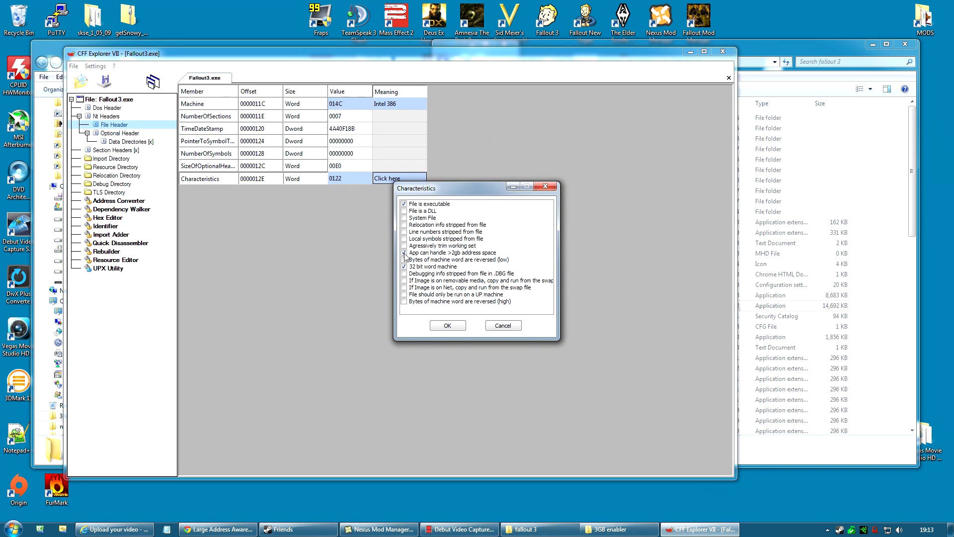
click(503, 326)
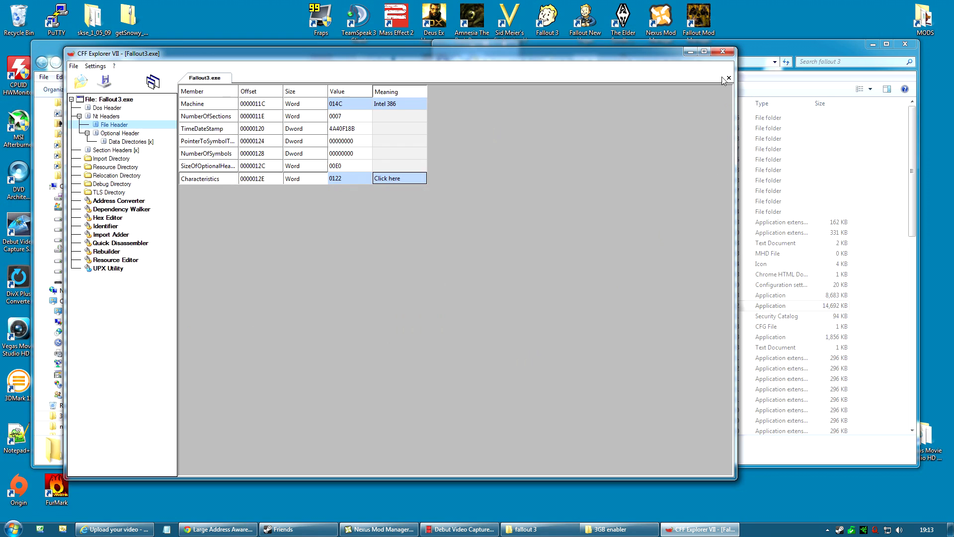
click(721, 53)
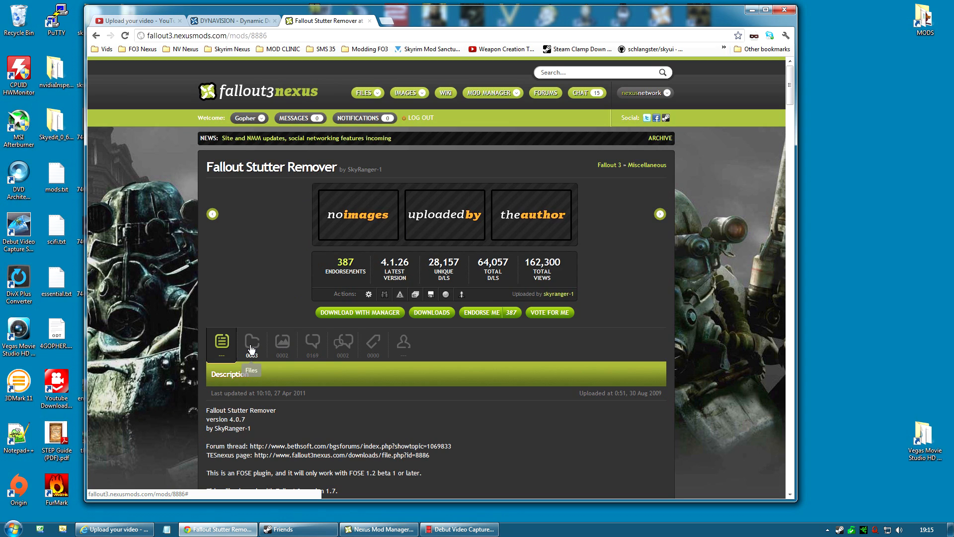
Download the main file FSR_4-0-7 with the manager from the Fallout Stutter Remover files list.
click(252, 345)
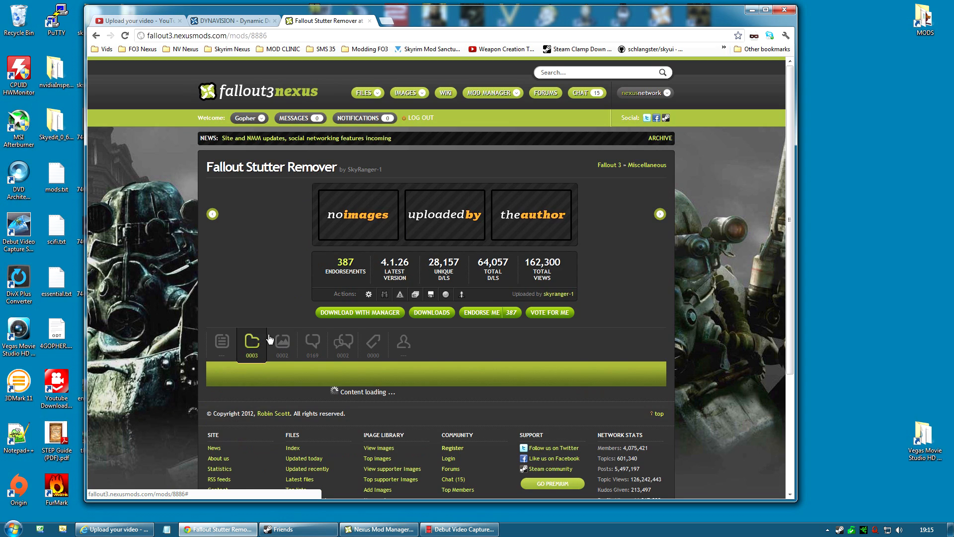
scroll(690, 301, down, 3)
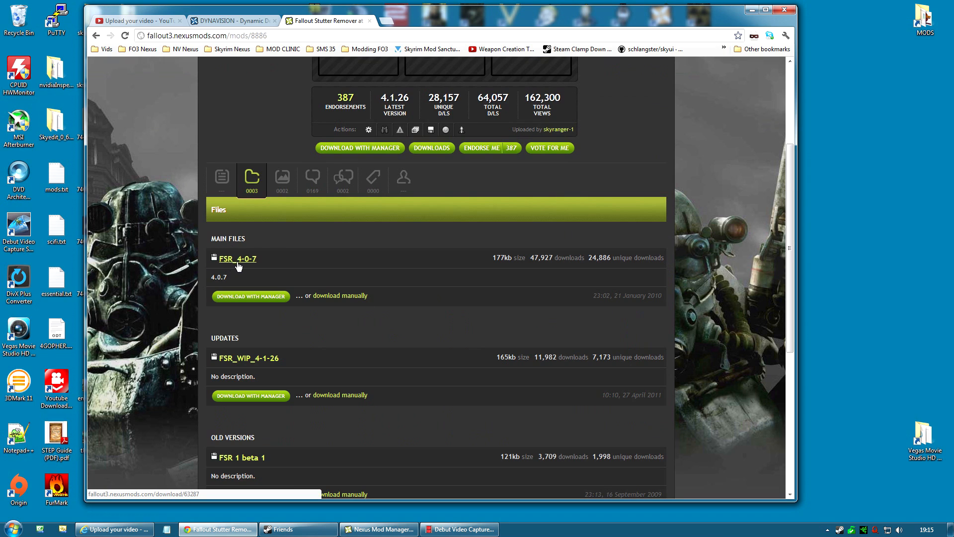
click(265, 299)
click(265, 298)
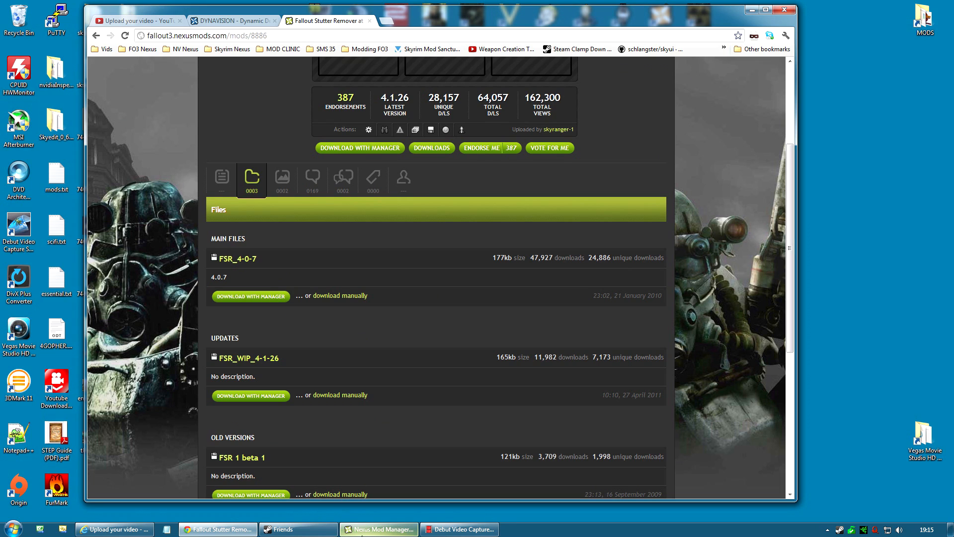
Check the FSR_4-0-7 download in Nexus Mod Manager, and manually download the FSR_WIP_4-1-26 update from the mod page in the browser.
click(363, 533)
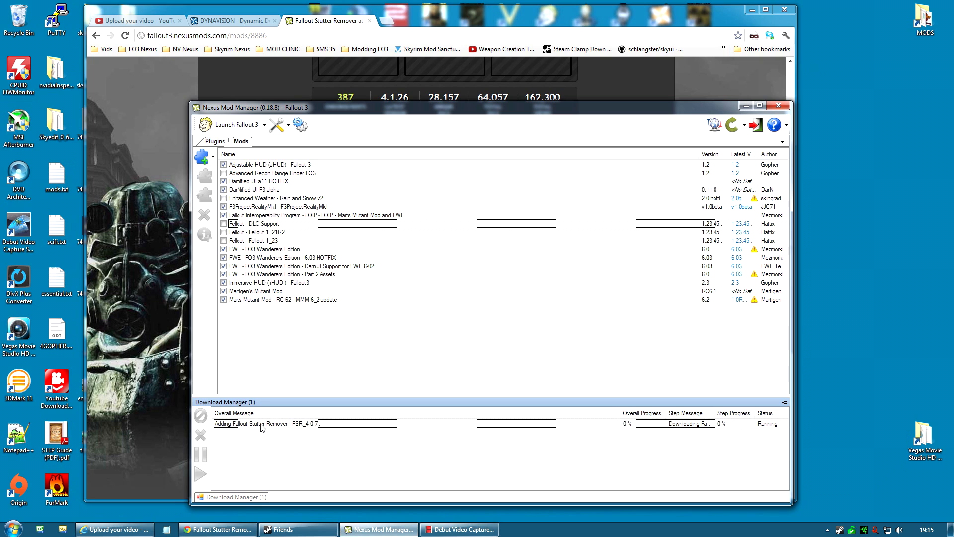
click(599, 24)
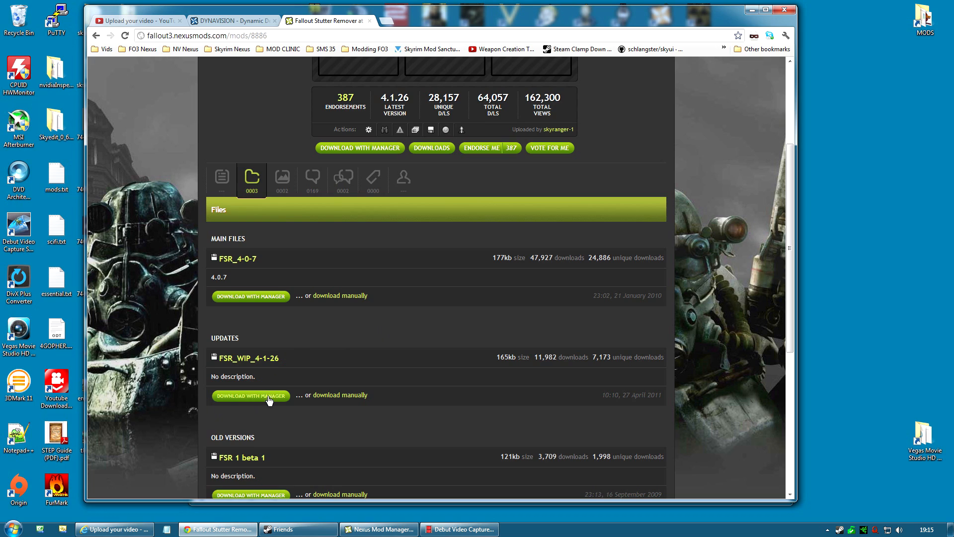
click(349, 395)
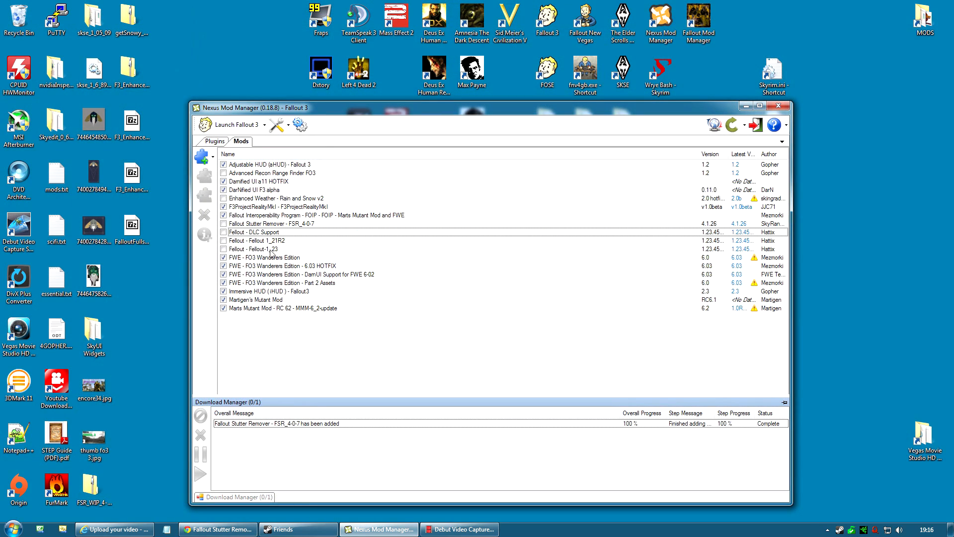
Activate Fallout Stutter Remover - FSR_4-0-7 in the mod list and minimize Nexus Mod Manager.
click(255, 223)
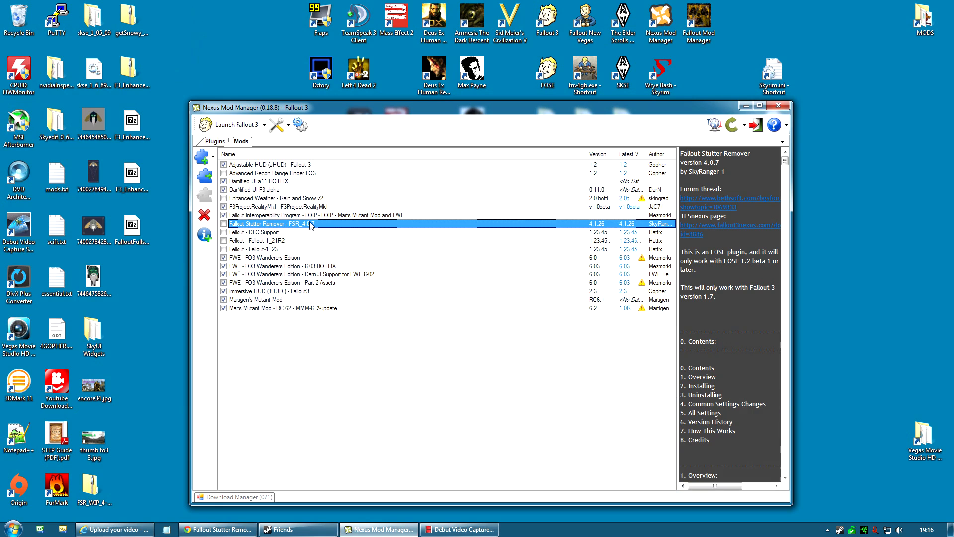
click(204, 175)
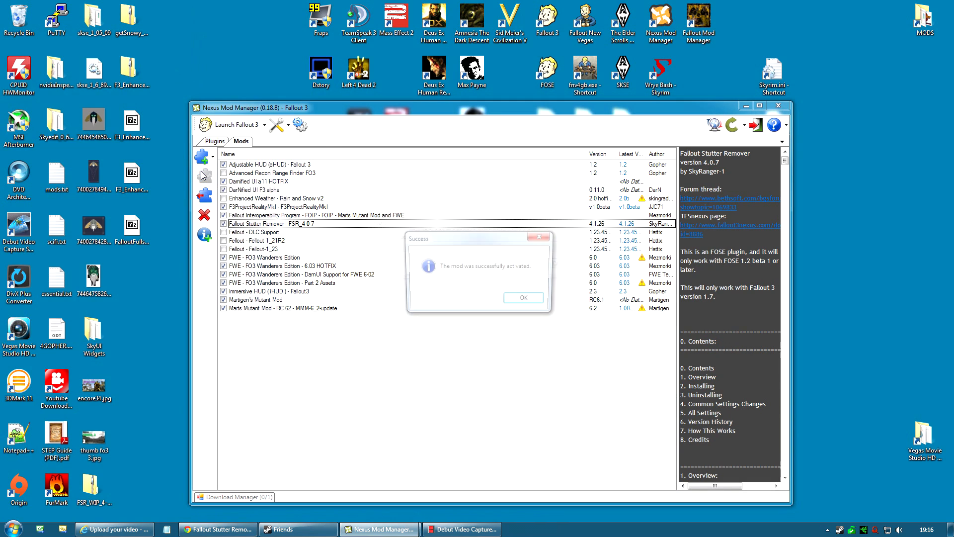
click(524, 301)
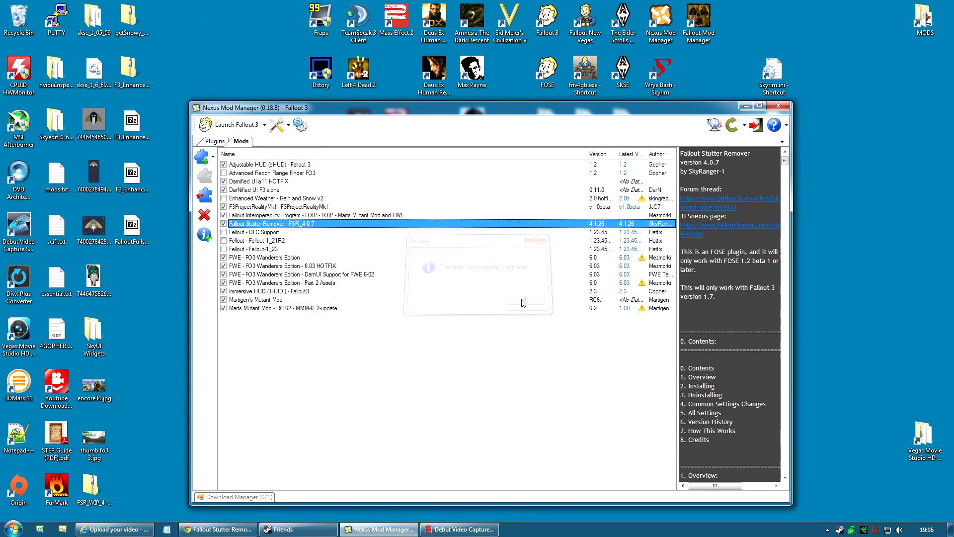
click(747, 106)
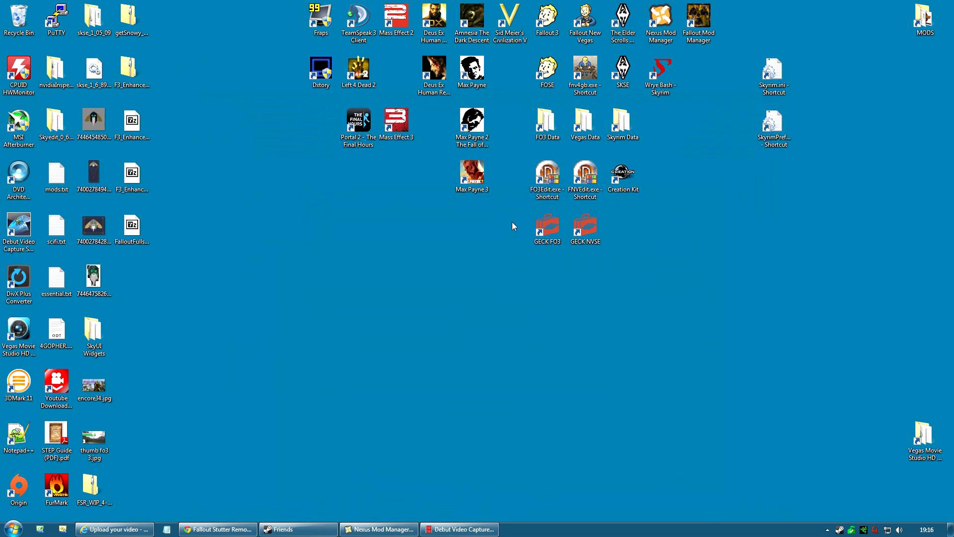
Open the plugins folder inside fose in the FO3 Data folder and examine the installed Stutter Remover files.
double_click(547, 122)
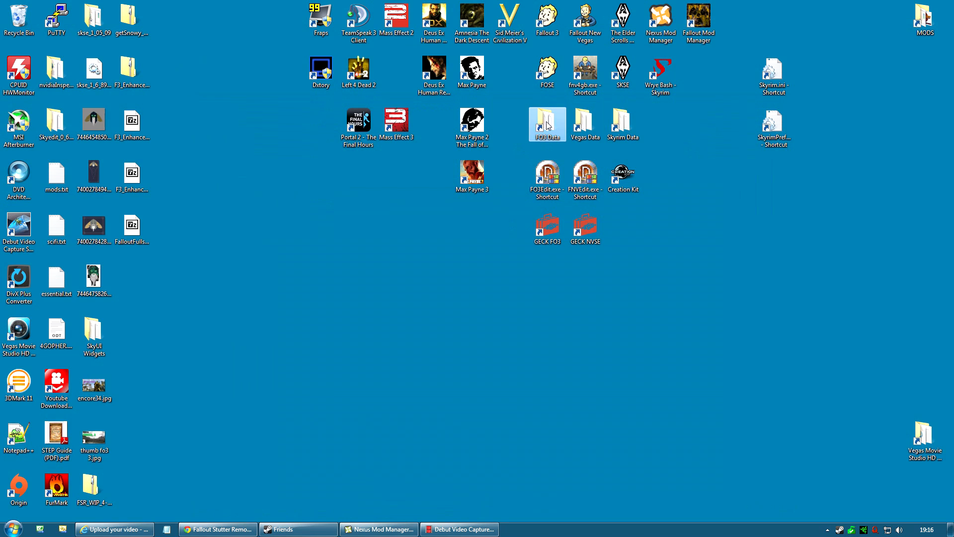
drag(330, 46, 723, 54)
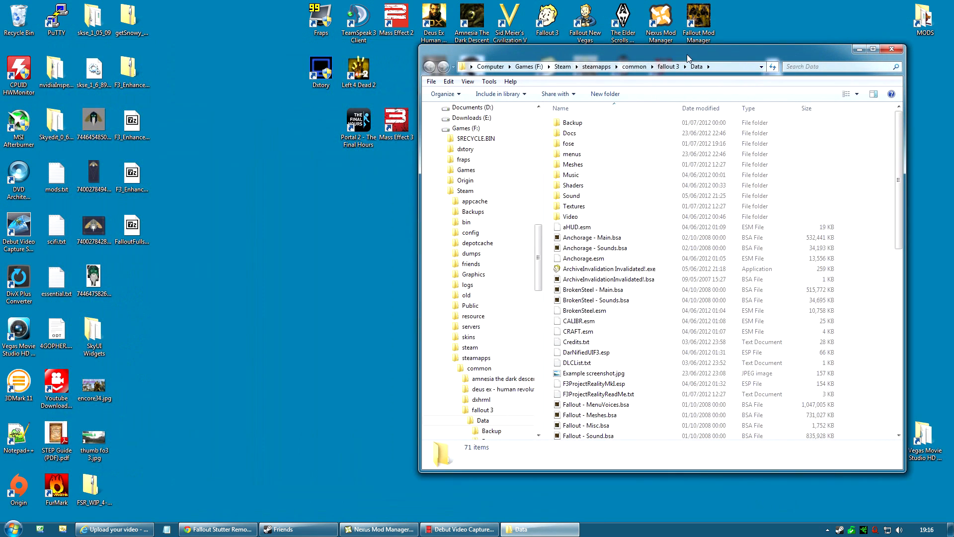
mouse_move(571, 147)
double_click(574, 145)
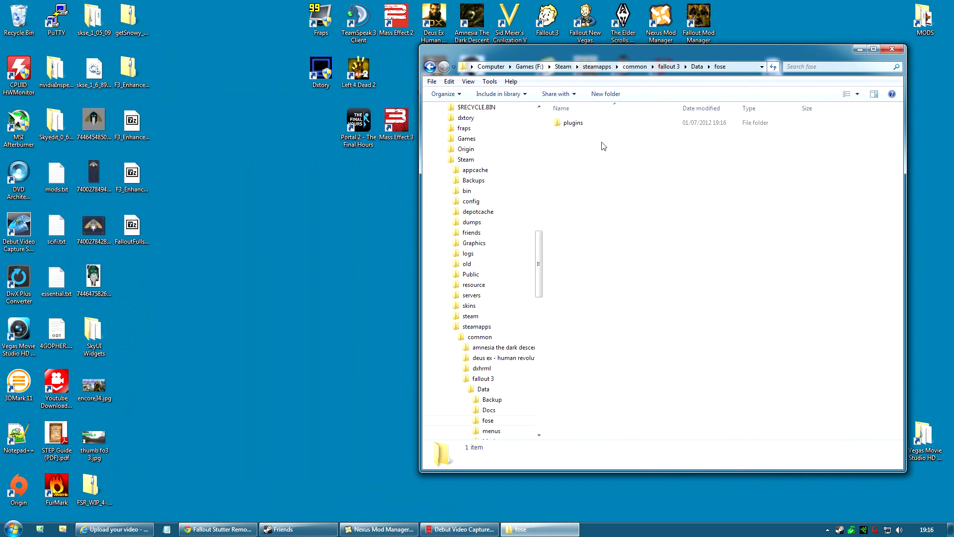
double_click(576, 125)
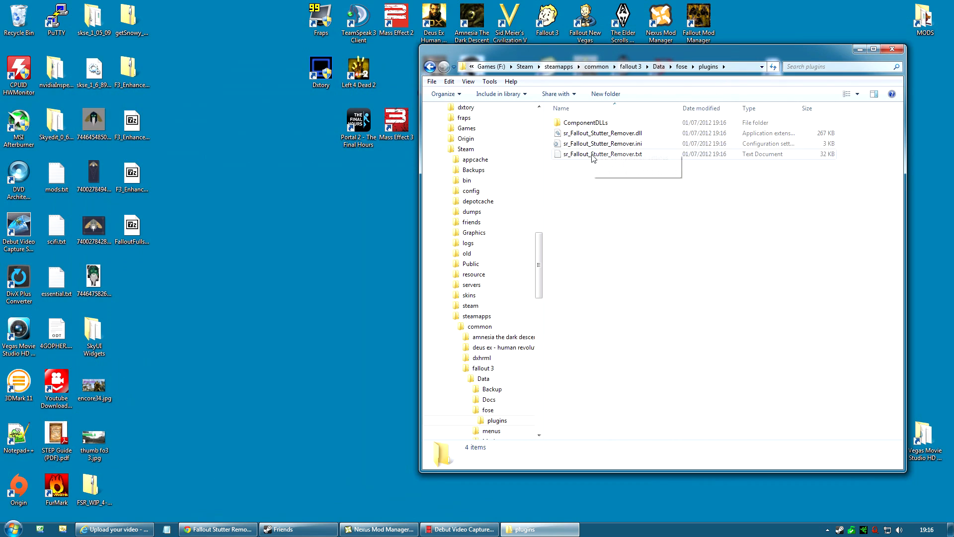
mouse_move(590, 145)
Open the downloaded FSR_WIP_4-1-26 zip from the desktop, minimize the game's plugins folder, and place the zip window clear of the desktop icons.
double_click(98, 495)
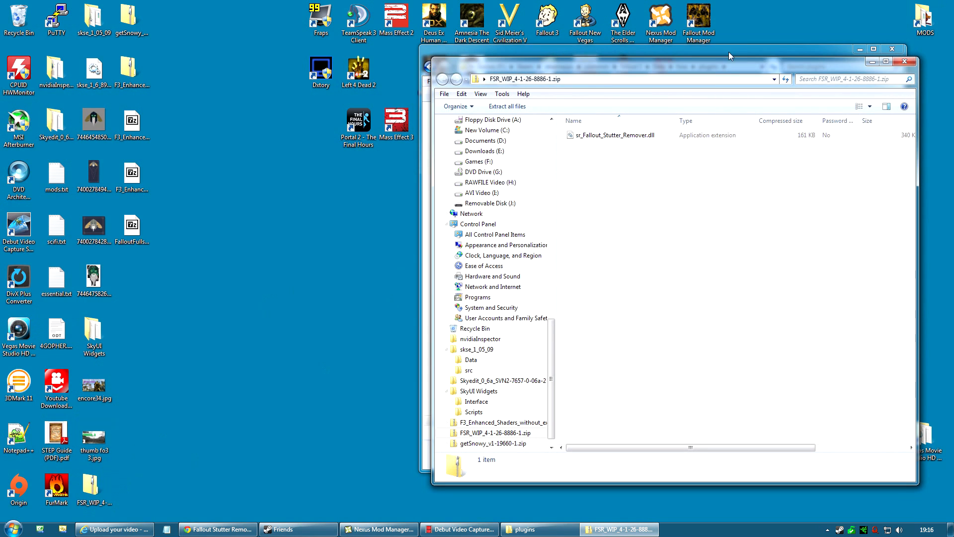
drag(725, 66, 330, 41)
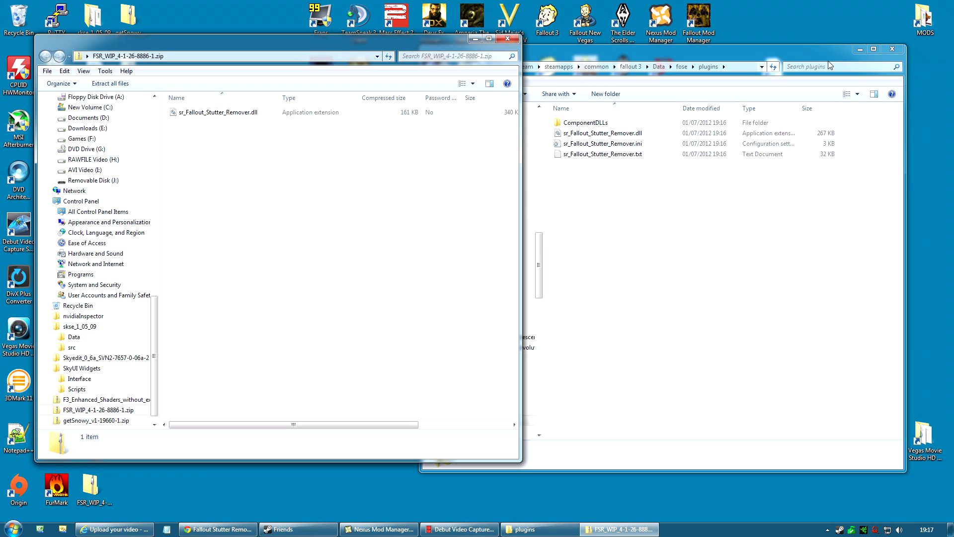
click(857, 52)
drag(317, 40, 514, 44)
click(88, 484)
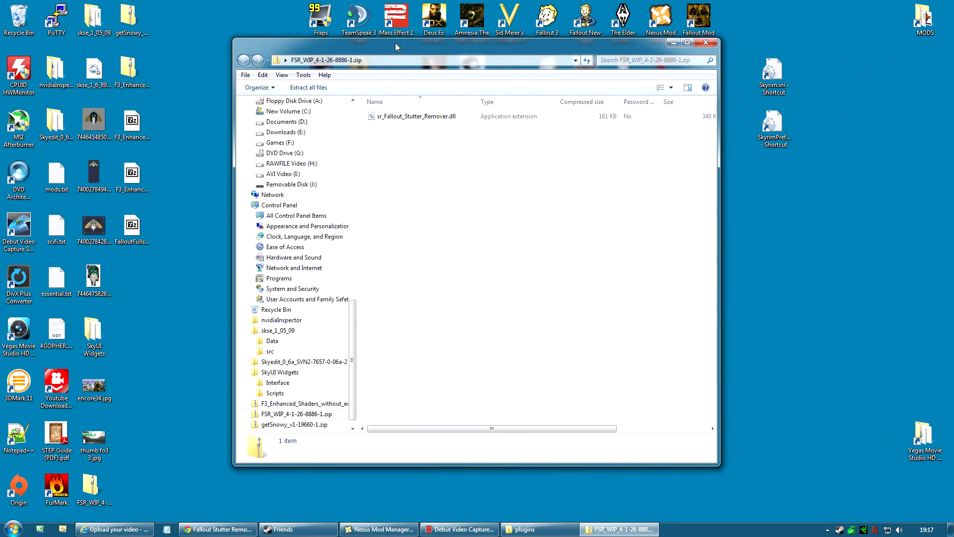
drag(391, 49, 582, 43)
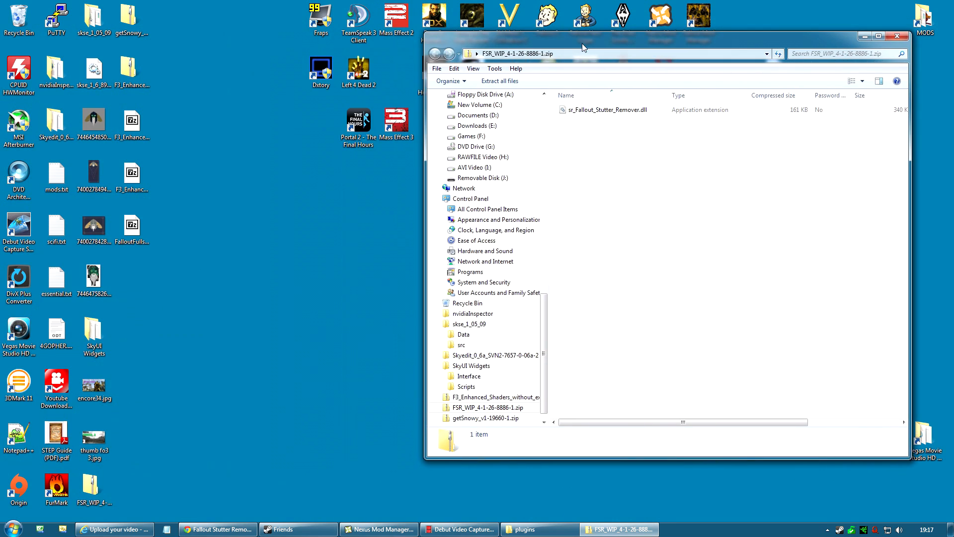
Create a new folder named Data on the desktop.
right_click(178, 315)
click(208, 472)
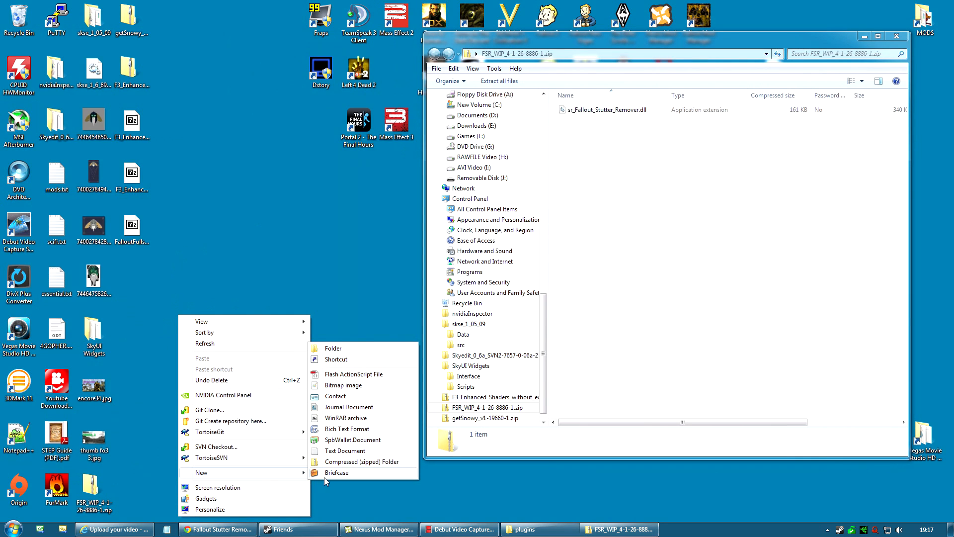
click(341, 350)
text(Data)
Open the new Data folder beside the zip window and create a folder named fose inside it.
double_click(210, 326)
drag(536, 55, 150, 43)
right_click(217, 152)
mouse_move(250, 342)
click(366, 337)
text(fo)
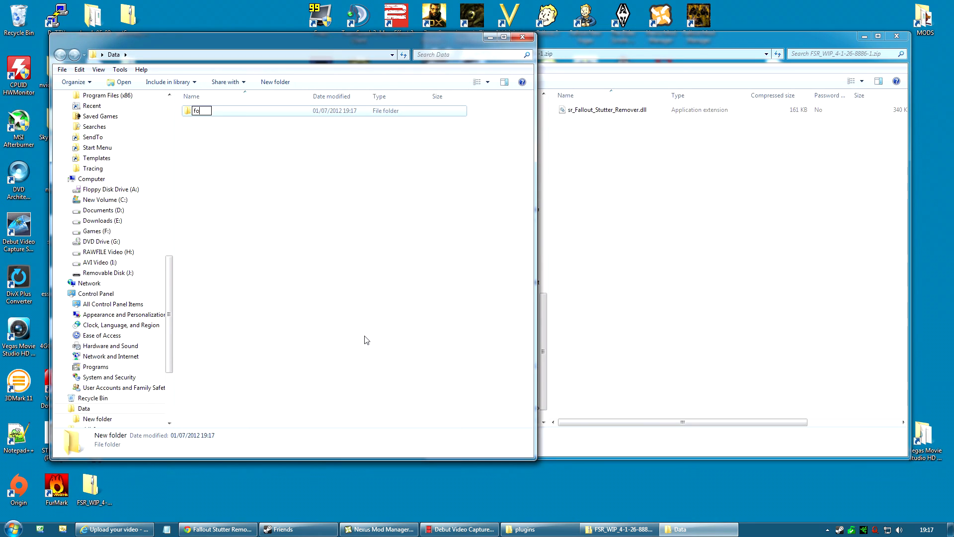
key(Return)
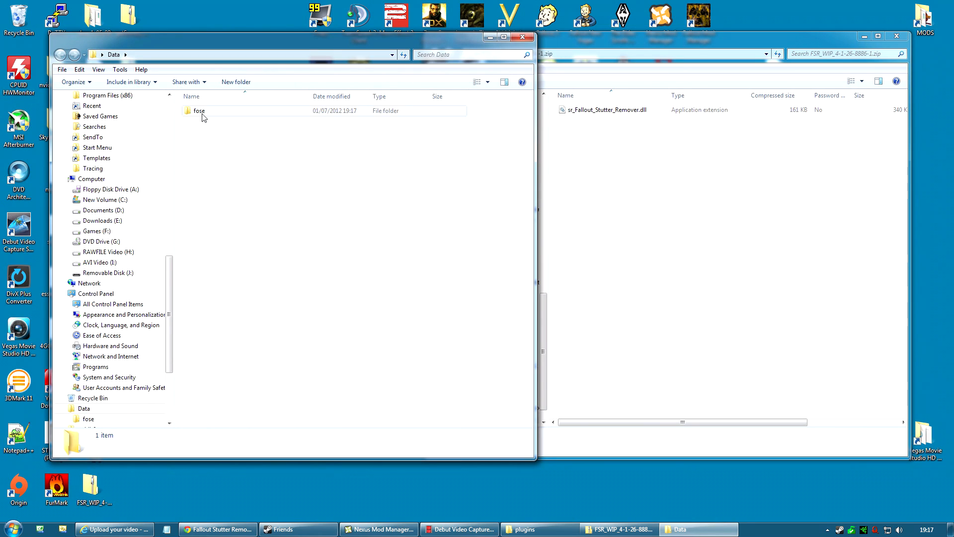
Create a folder named plugins inside the new fose folder.
double_click(202, 111)
right_click(216, 175)
mouse_move(260, 358)
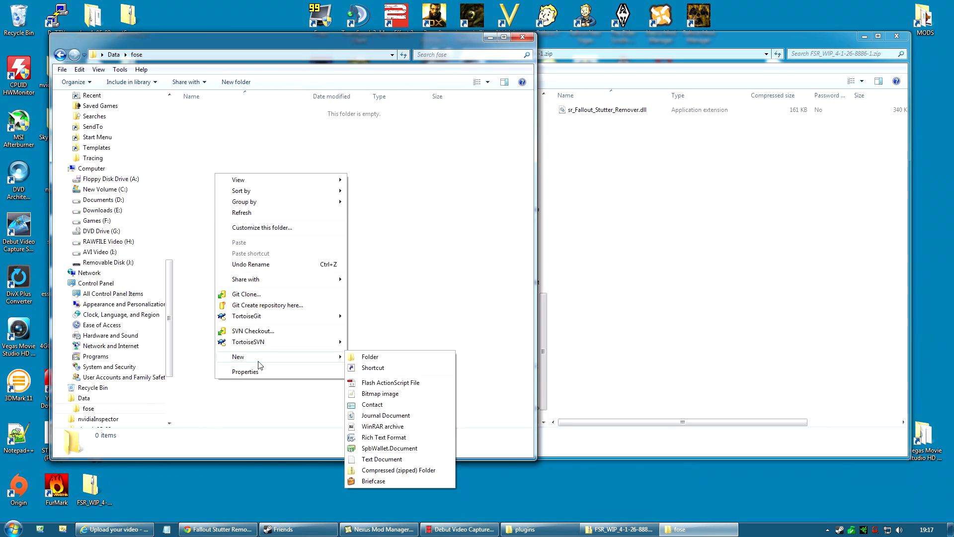
click(358, 358)
text(plugins)
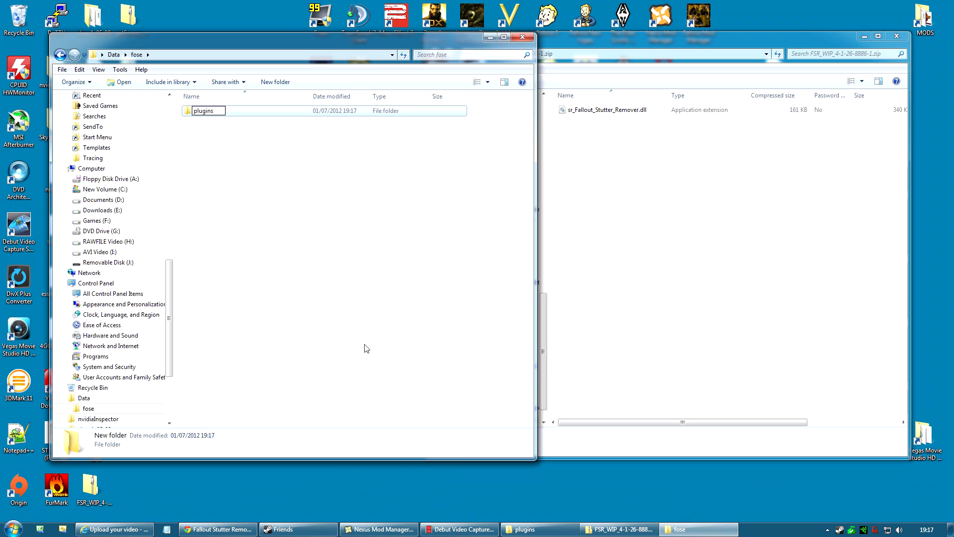
click(279, 212)
Copy sr_Fallout_Stutter_Remover.dll from the FSR_WIP_4-1-26 zip into the new plugins folder.
double_click(213, 111)
click(592, 40)
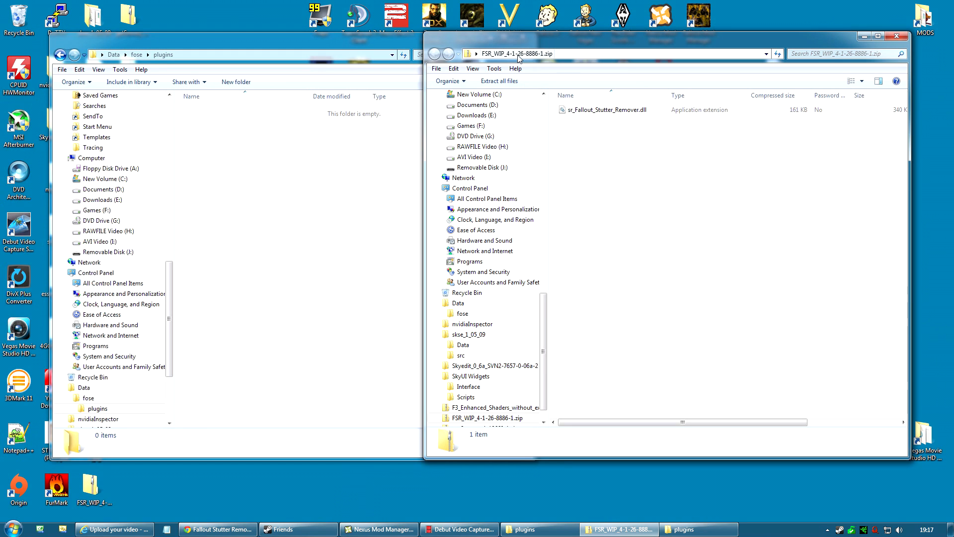
click(597, 112)
right_click(597, 111)
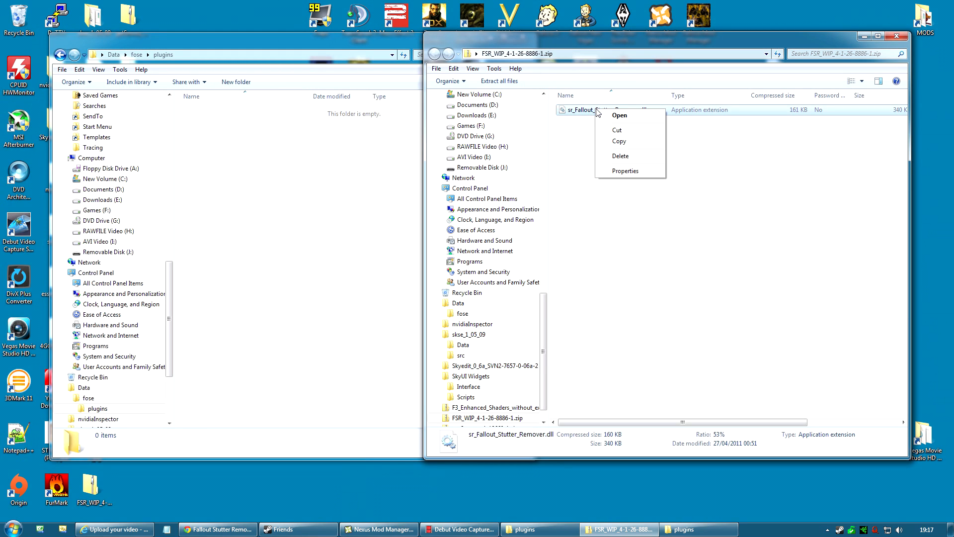
click(630, 141)
right_click(243, 159)
click(264, 206)
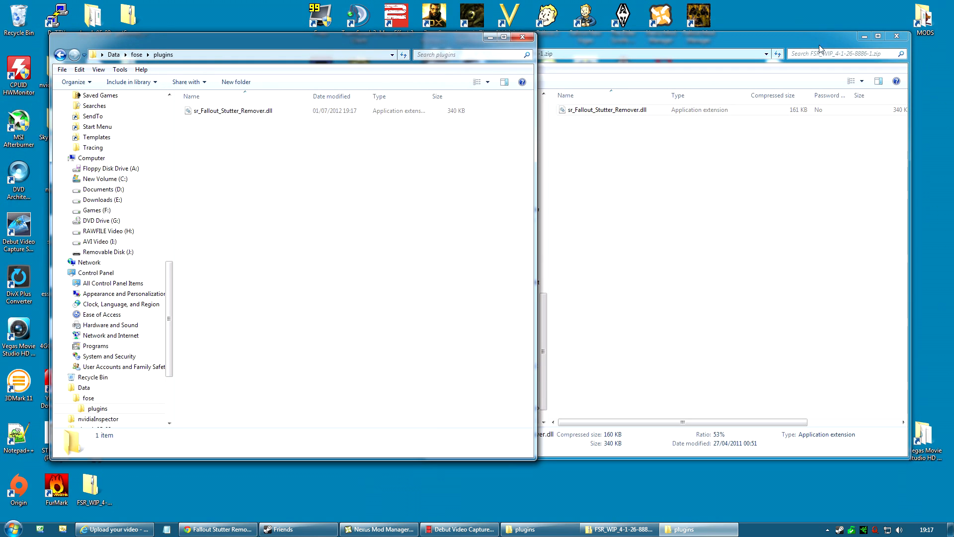
Delete the FSR_WIP_4-1-26 zip from the desktop and close the zip and new plugins folder windows.
click(896, 36)
drag(337, 47, 580, 51)
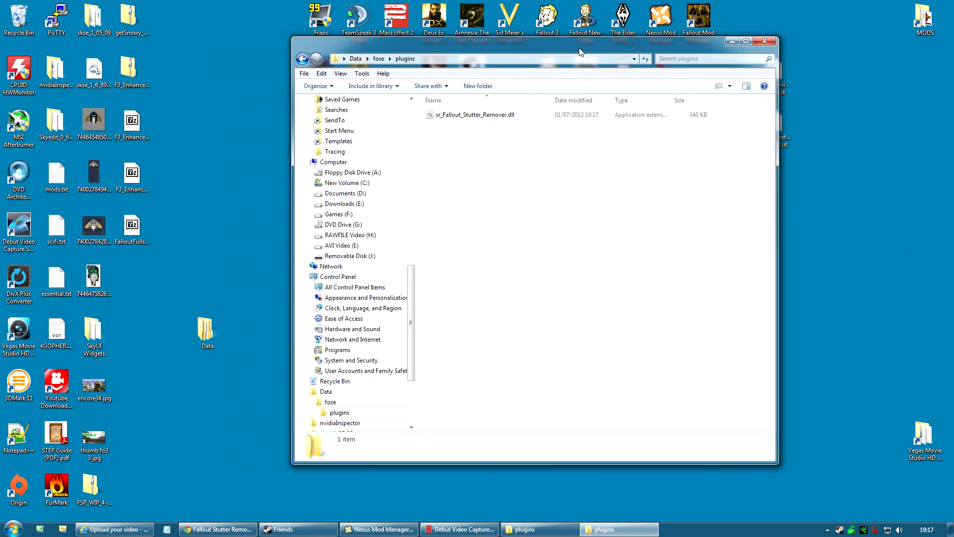
click(91, 490)
right_click(84, 489)
click(109, 456)
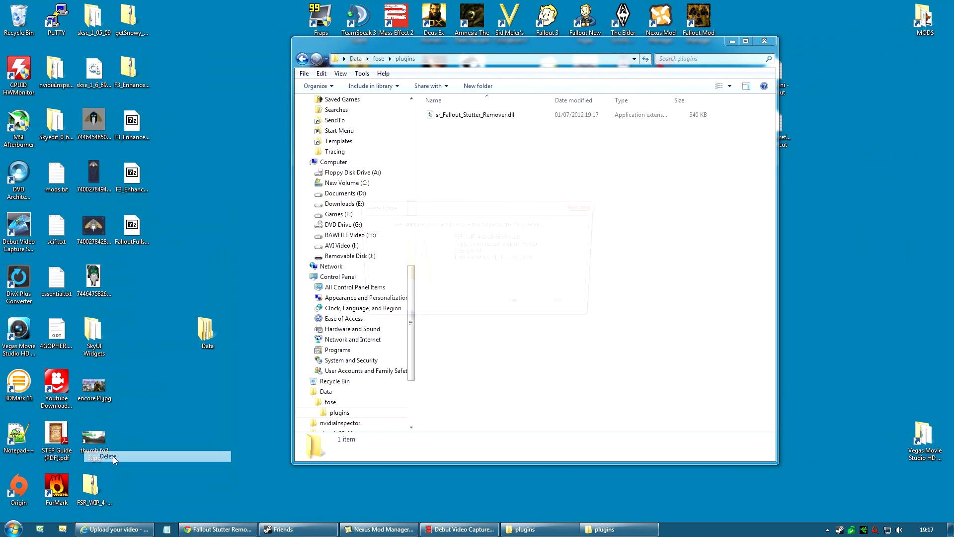
click(514, 307)
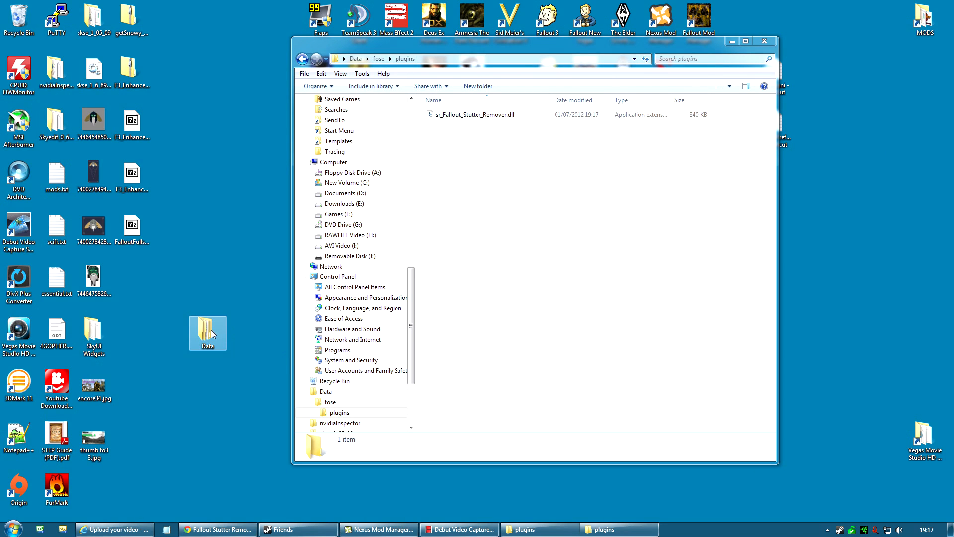
click(767, 42)
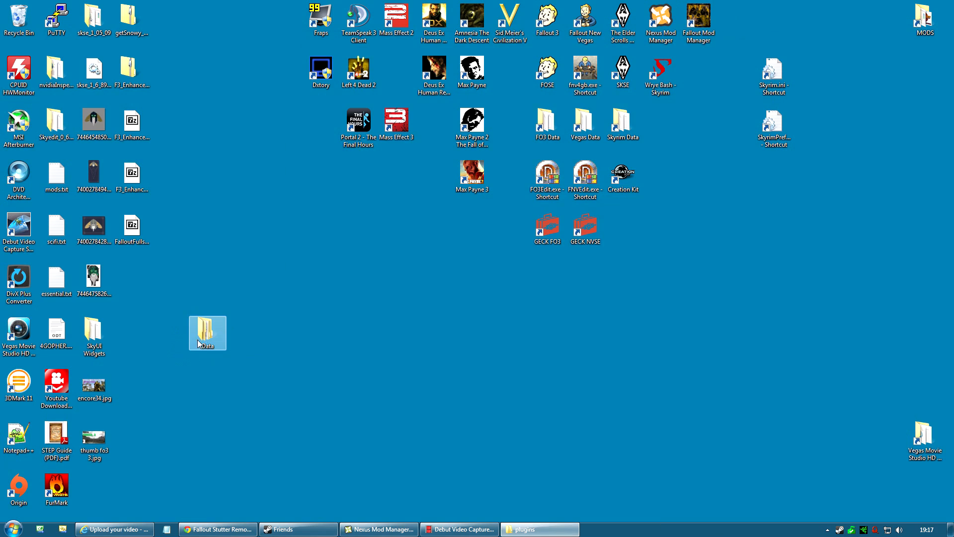
Pack the desktop Data folder into an archive named Fallout 3 Stutter Remover UPDATE using the RAR format.
right_click(204, 337)
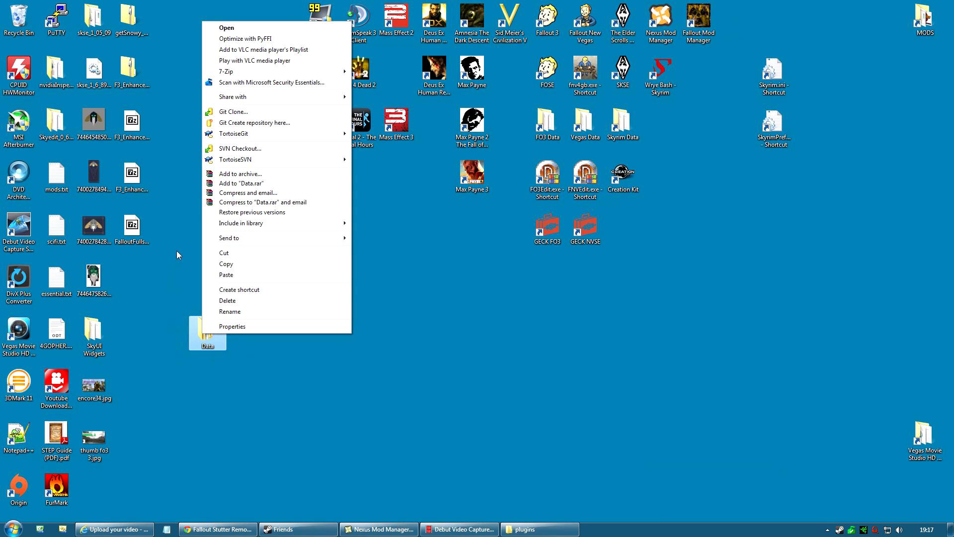
click(254, 175)
click(401, 220)
drag(401, 220, 356, 219)
text(Fallo)
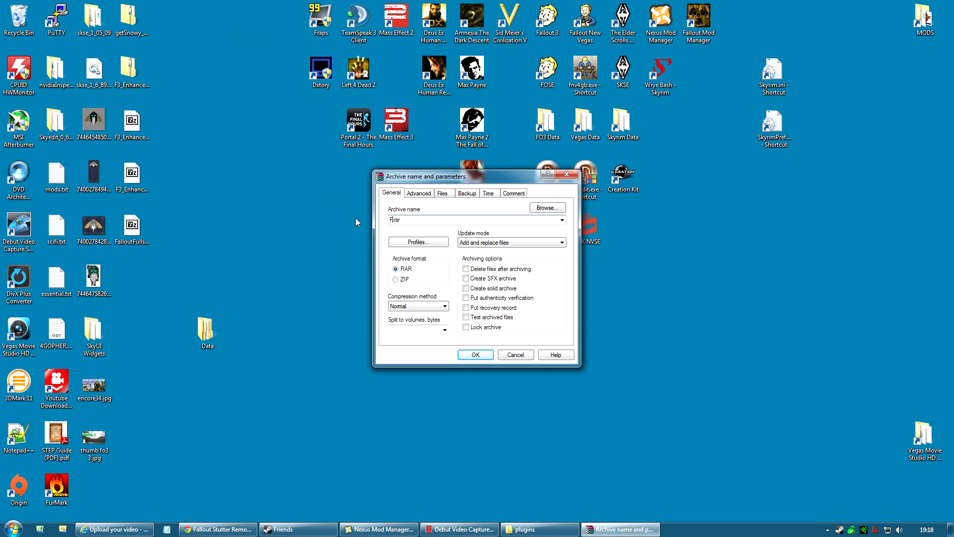
text(ut 3 Stutter Remover UPDATE)
click(476, 354)
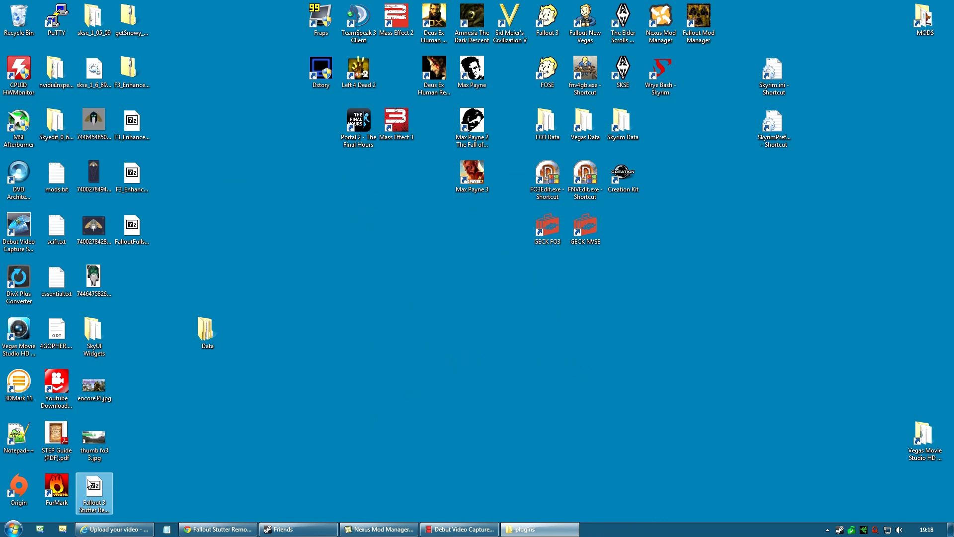
Delete the Data folder from the desktop, moving it to the Recycle Bin.
right_click(200, 337)
click(224, 307)
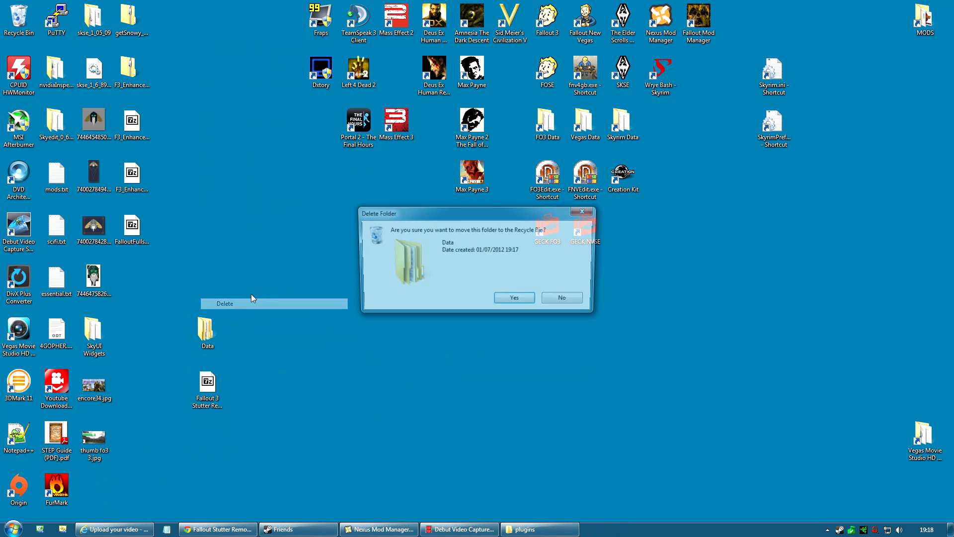
click(513, 305)
Add Fallout 3 Stutter Remover UPDATE.rar from the desktop to the mod list in Nexus Mod Manager.
click(371, 528)
drag(366, 108, 457, 71)
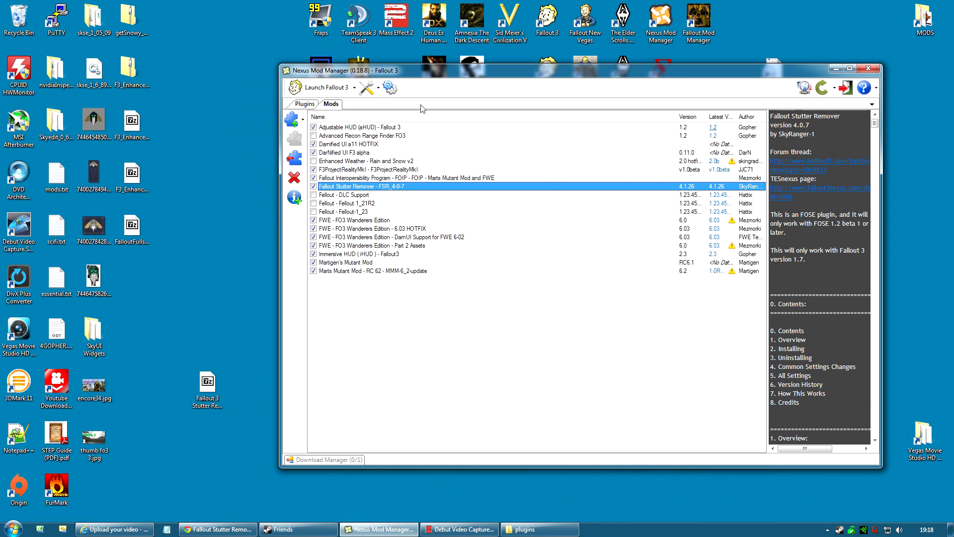
click(291, 120)
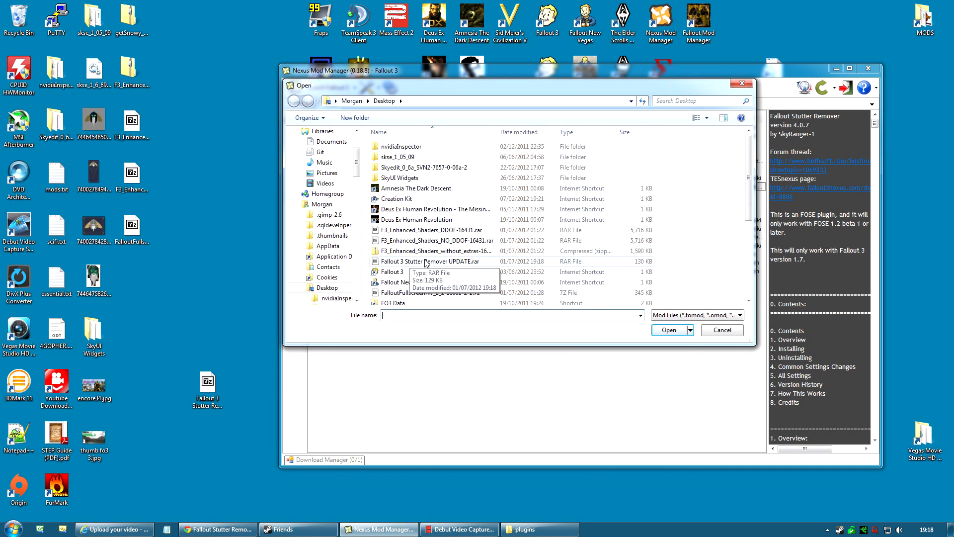
click(455, 264)
click(669, 331)
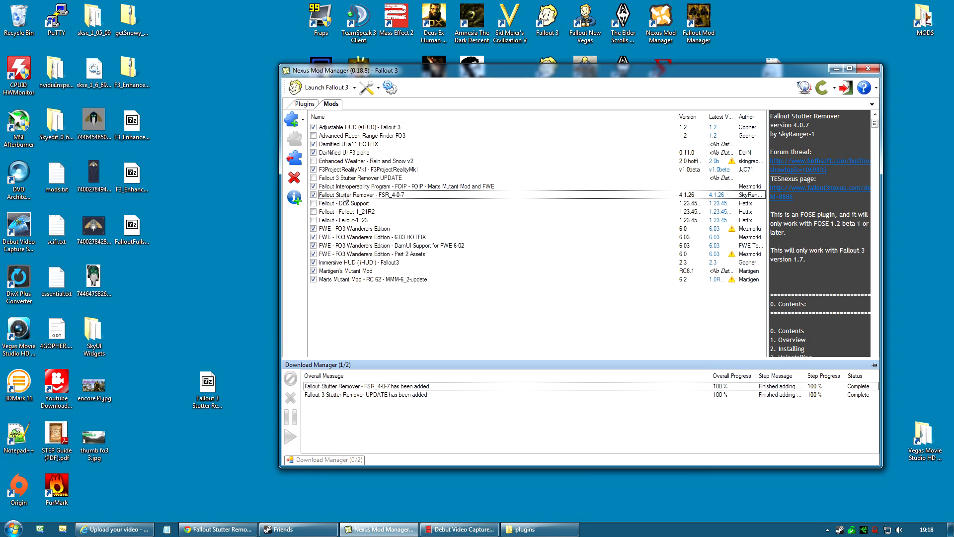
Activate the Fallout 3 Stutter Remover UPDATE mod, overwriting sr_Fallout_Stutter_Remover.dll, and minimize the mod manager.
click(362, 180)
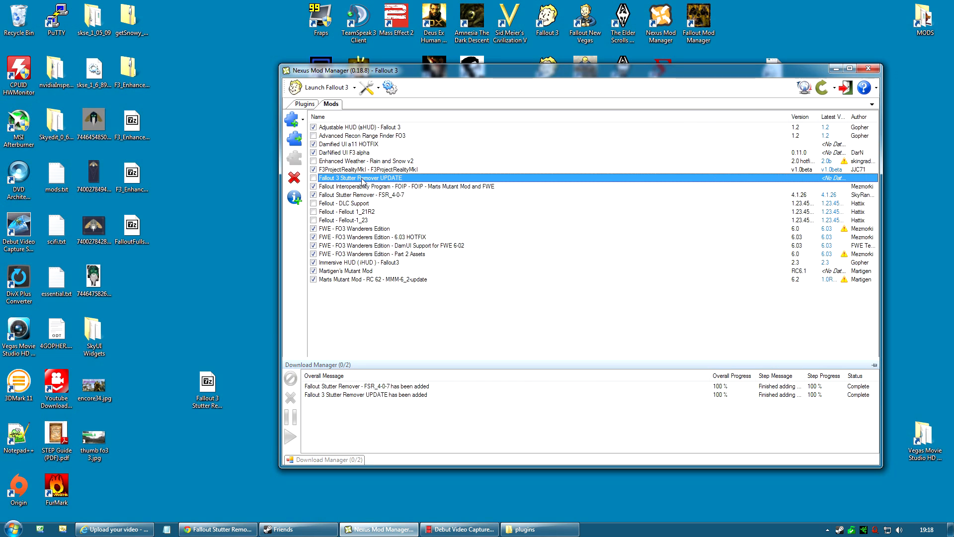
click(294, 141)
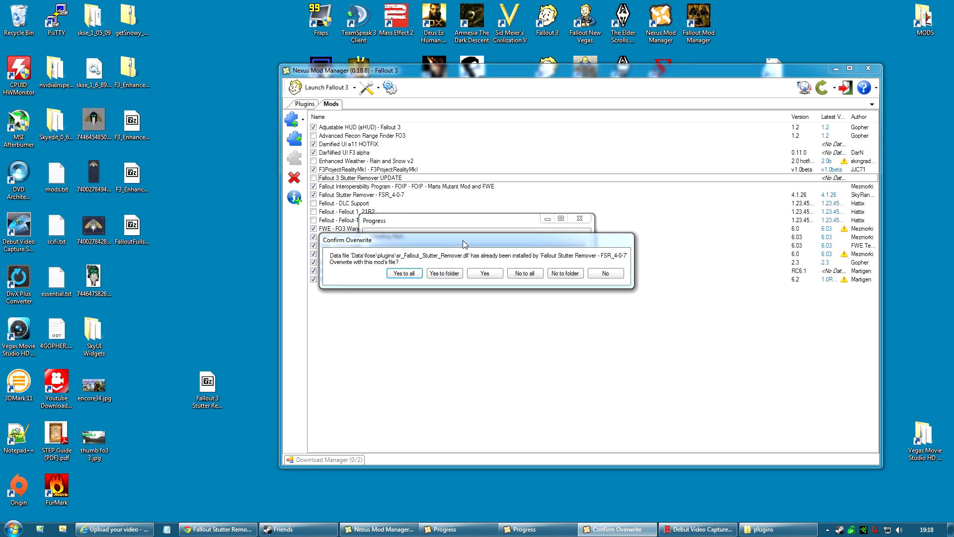
click(484, 274)
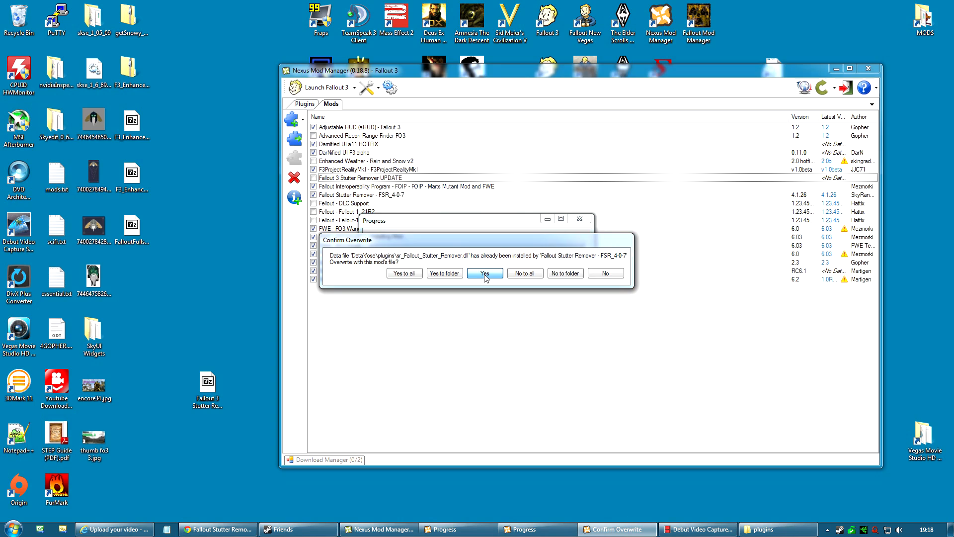
click(526, 300)
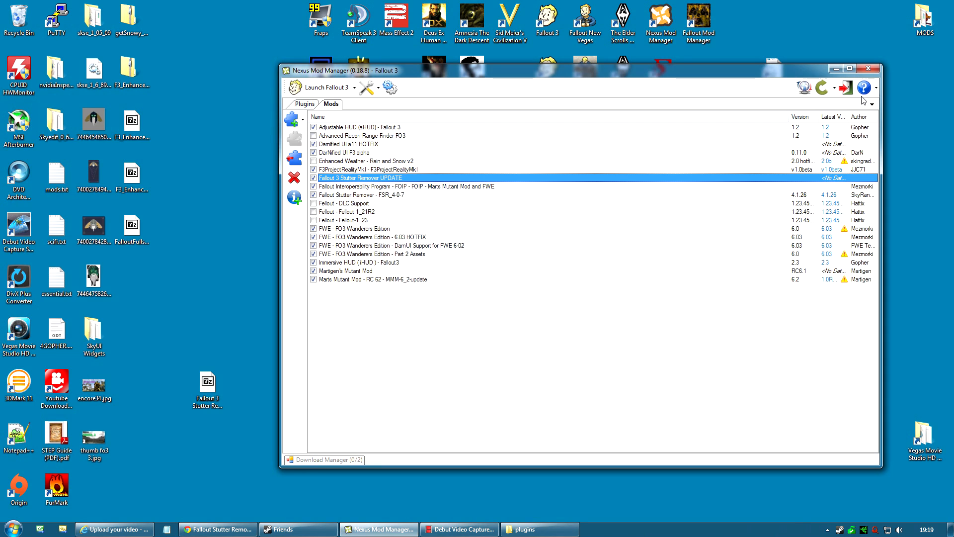
click(837, 69)
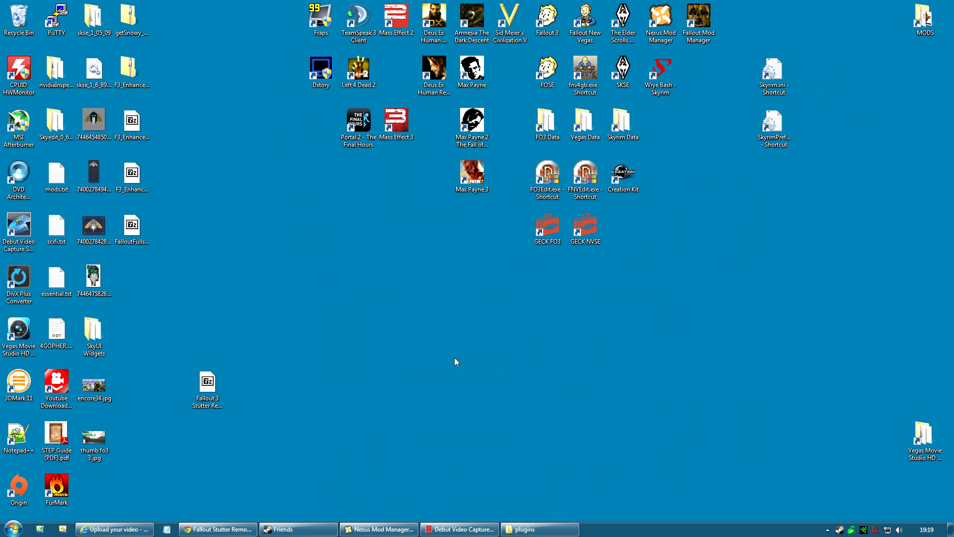
Delete Fallout 3 Stutter Remover UPDATE.rar from the desktop, moving it to the Recycle Bin.
right_click(207, 383)
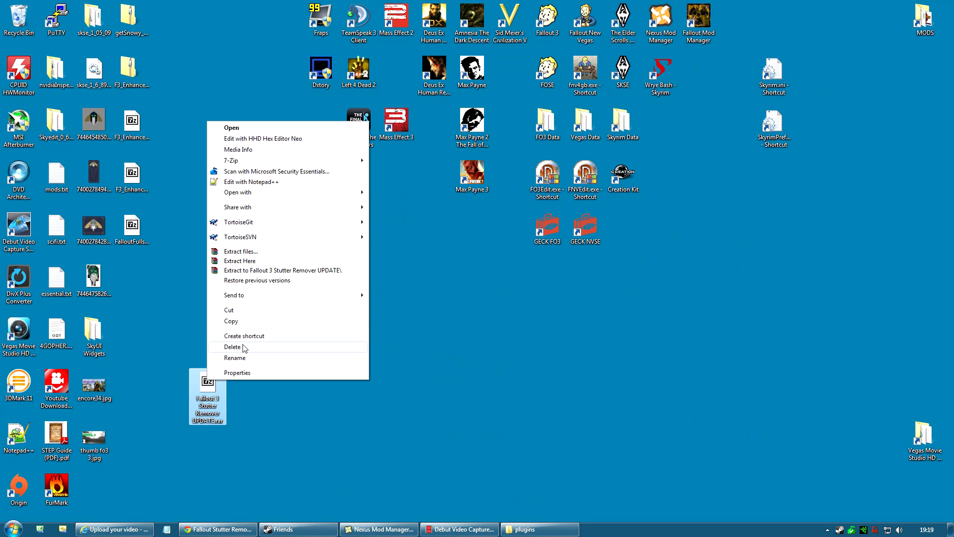
click(244, 347)
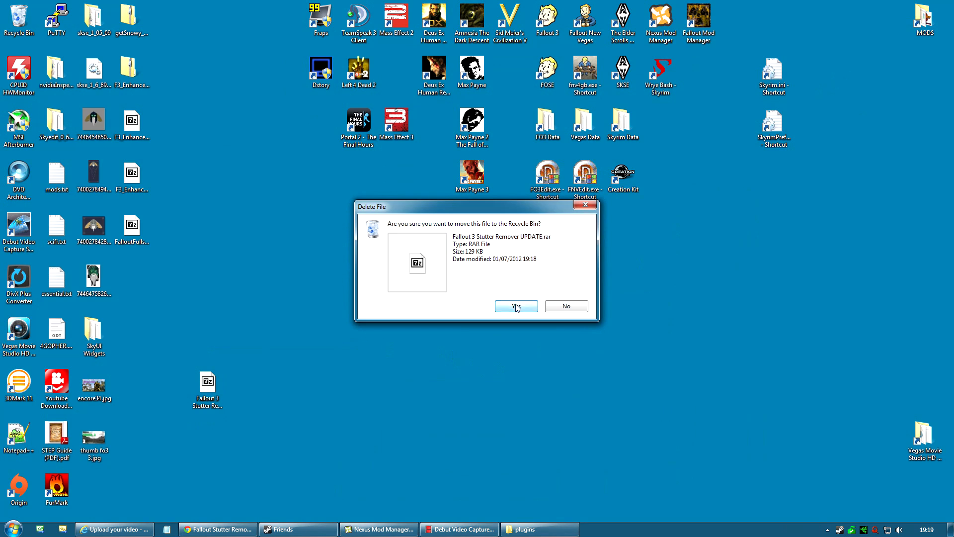
click(517, 306)
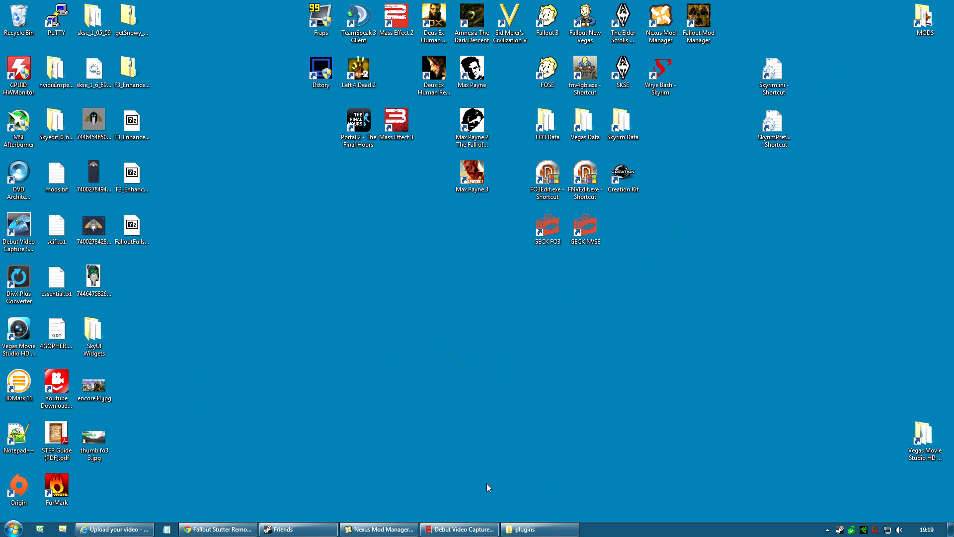
Open sr_Fallout_Stutter_Remover.ini from the game's Data\fose\plugins folder for editing in Notepad.
click(524, 529)
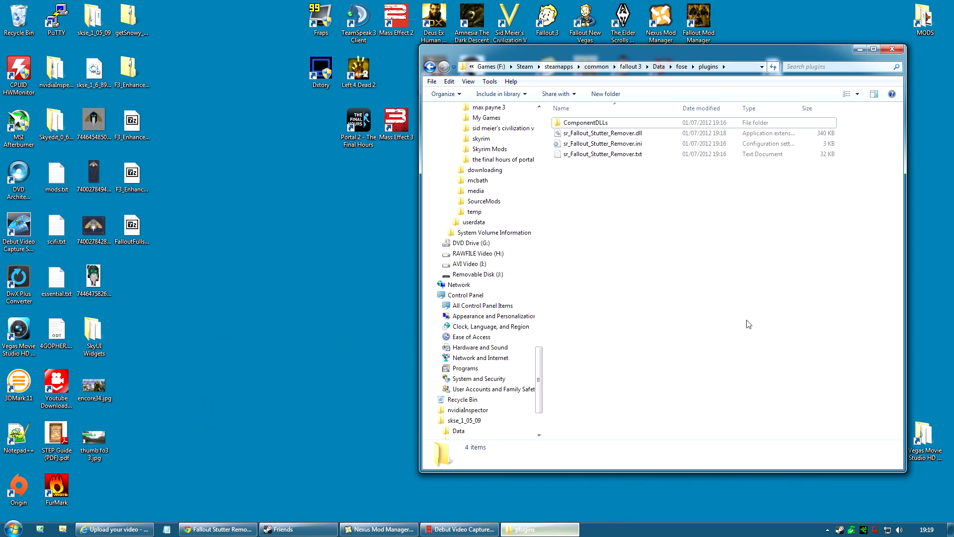
click(659, 69)
double_click(573, 146)
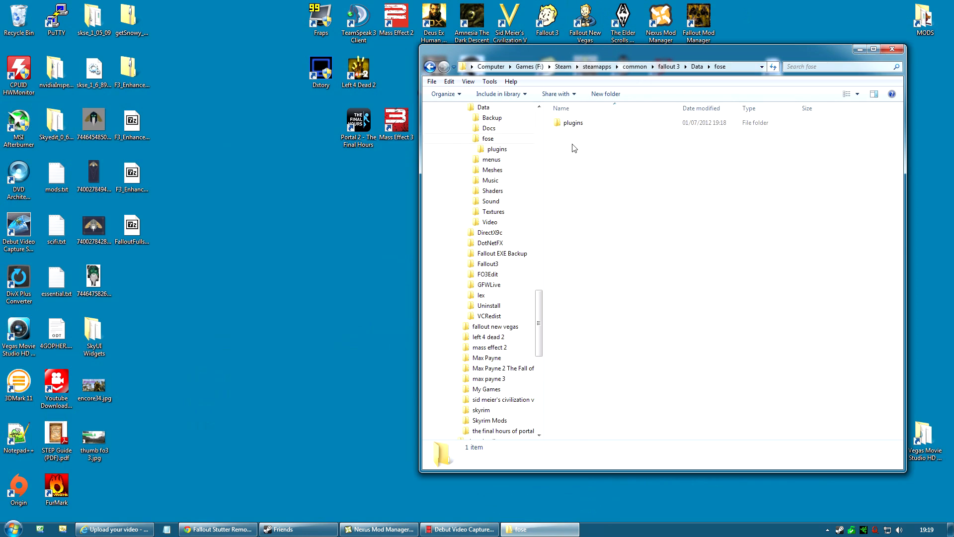
double_click(569, 127)
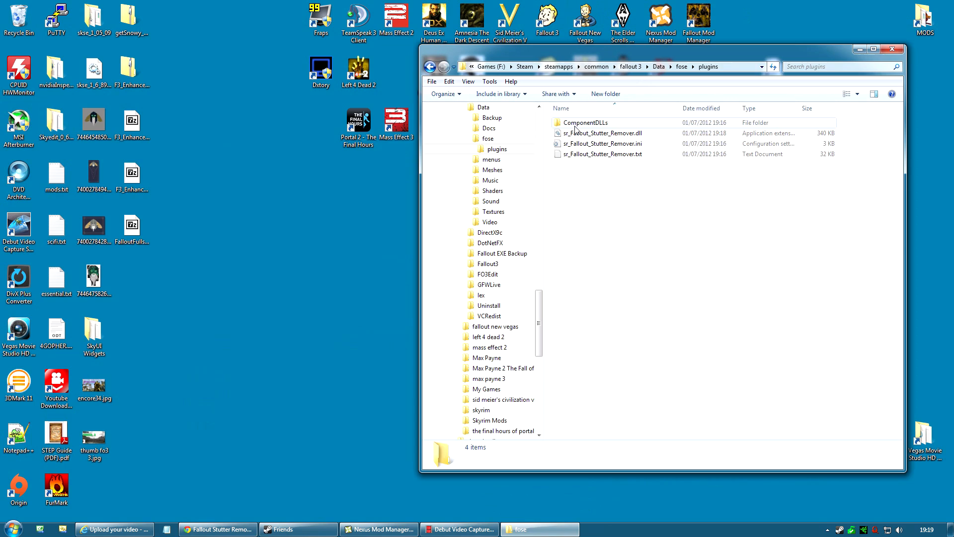
click(605, 145)
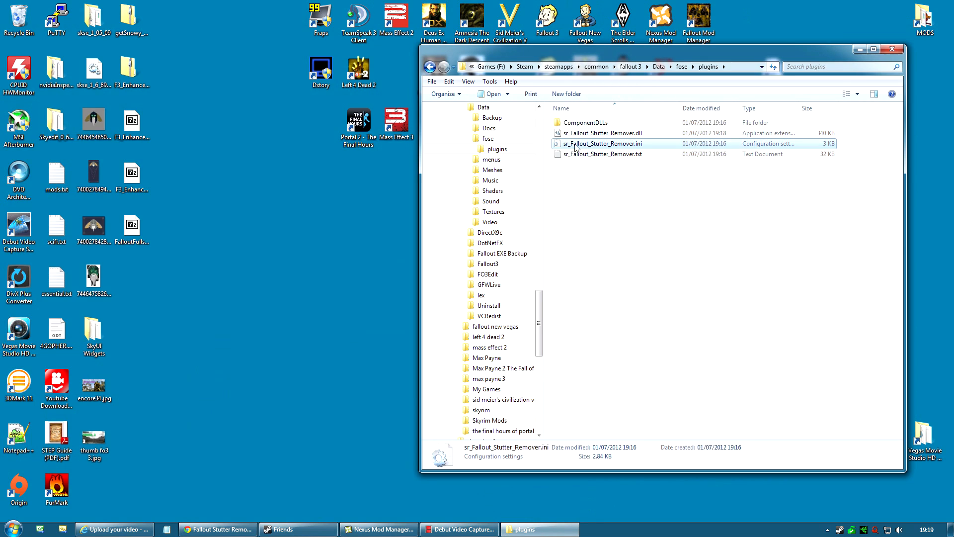
right_click(599, 144)
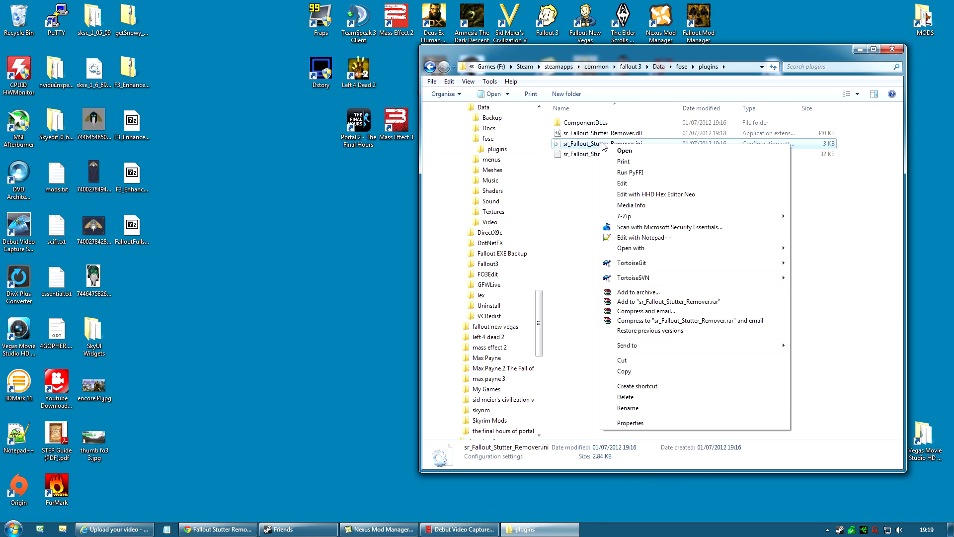
click(633, 186)
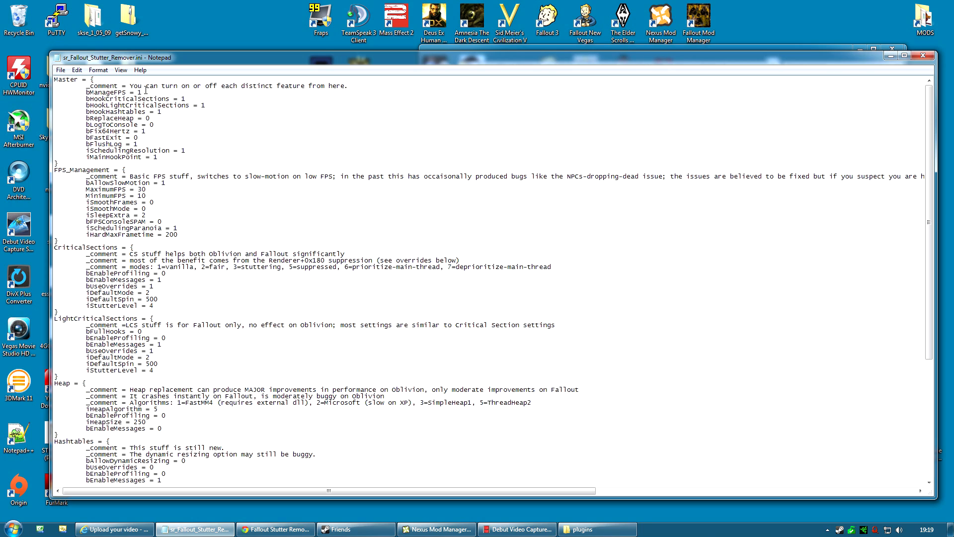
Try setting bManageFPS to 0 in the Master section and undo the change.
double_click(139, 92)
text(0)
key(ctrl+z)
click(145, 171)
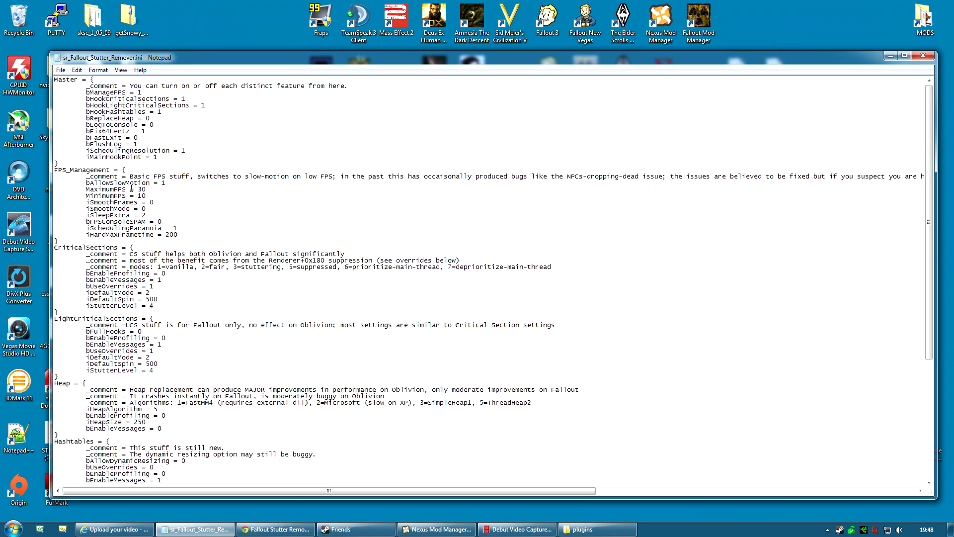
Set MaximumFPS to 60 in the FPS_Management section of the ini file.
click(140, 190)
drag(138, 190, 147, 190)
text(6)
Set bManageFPS to 0 in the Master section and save the ini file.
double_click(140, 92)
text(0)
click(60, 70)
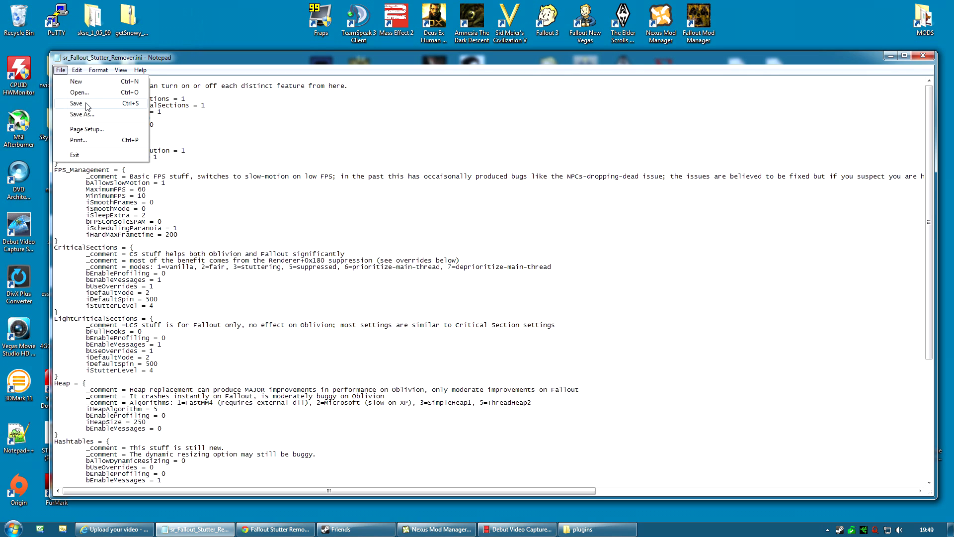
click(76, 104)
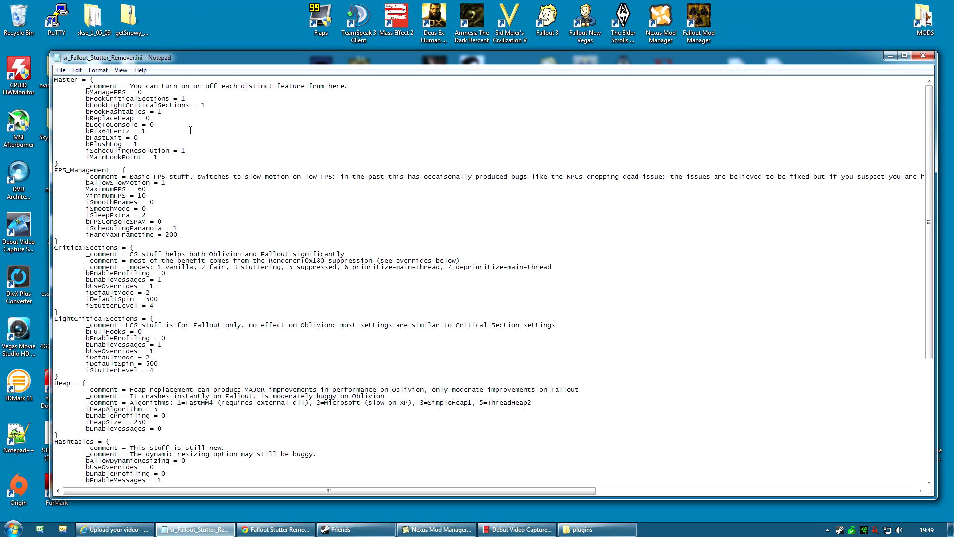
double_click(140, 92)
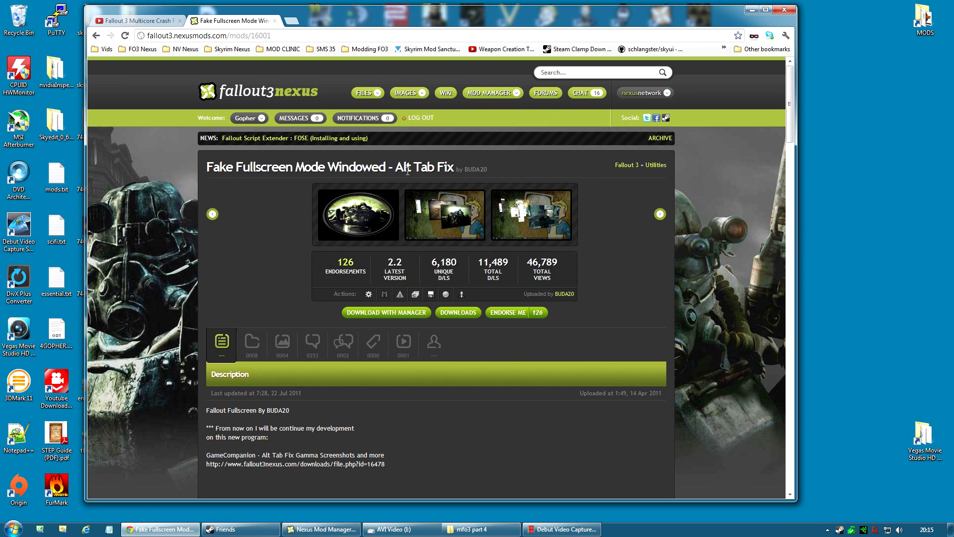
Download the main file FalloutFullscreenNV_2_2 manually from the Fake Fullscreen Mode Windowed mod page.
click(257, 347)
scroll(523, 331, down, 3)
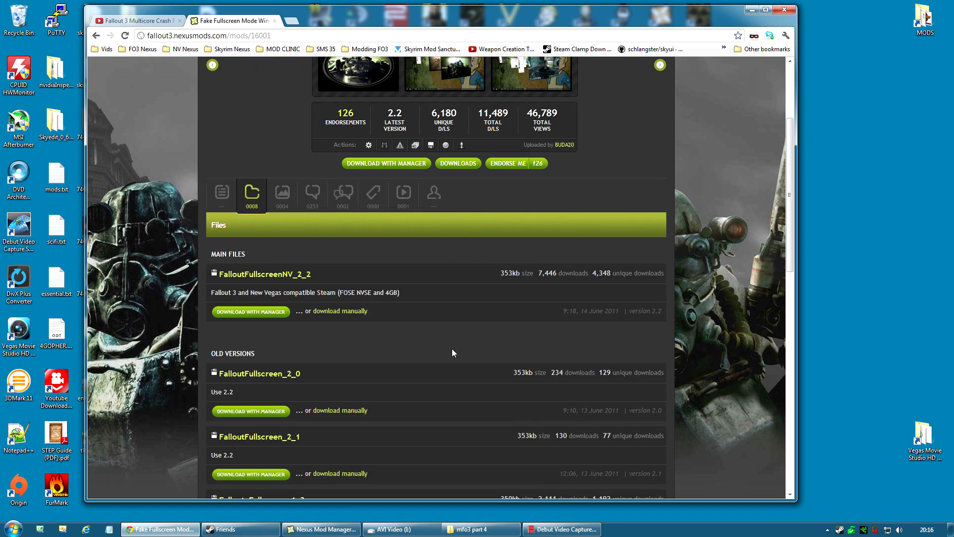
click(339, 311)
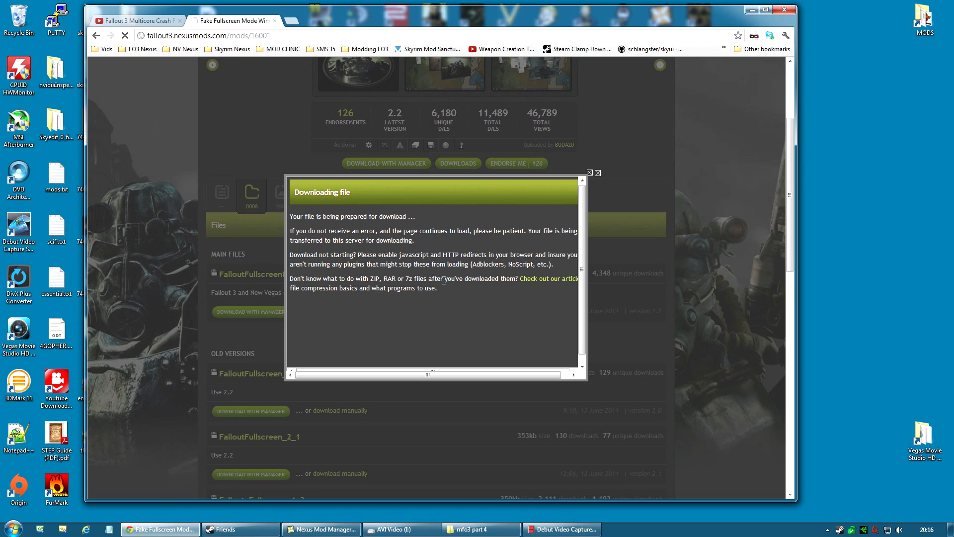
Extract the FalloutFullscreenNV_2_2-16001-2-2.7z archive onto the desktop and place the extracted Fallout_Fullscreen.exe beneath the archive.
key(super+d)
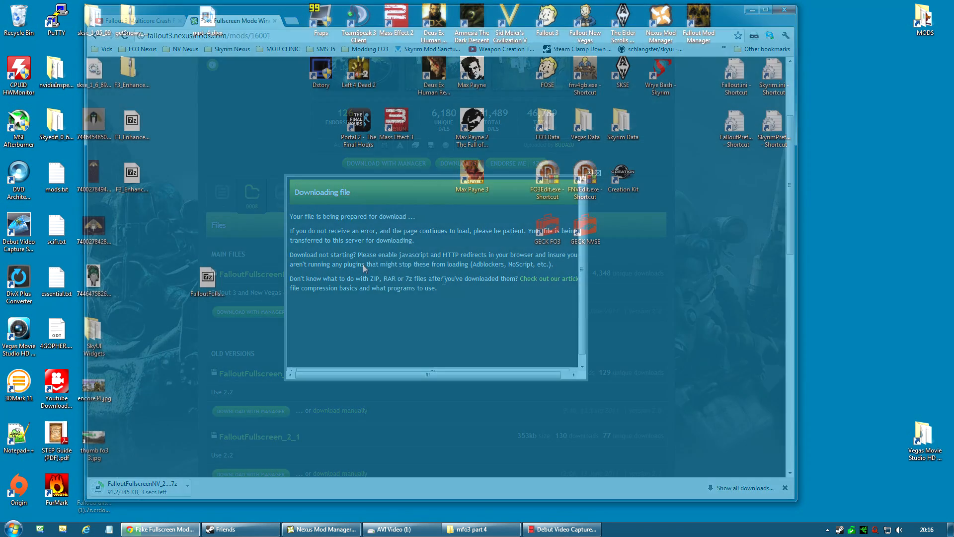
right_click(209, 279)
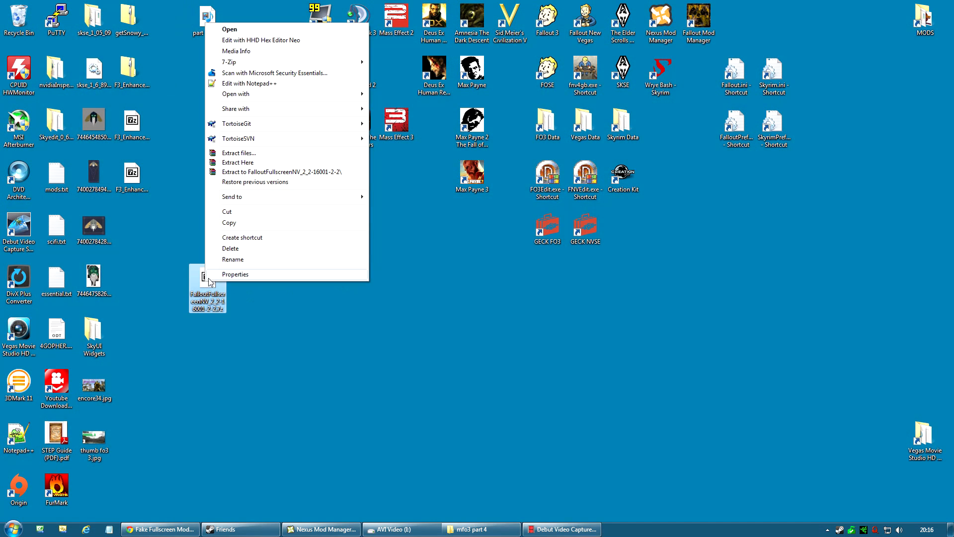
click(252, 163)
drag(94, 485, 215, 334)
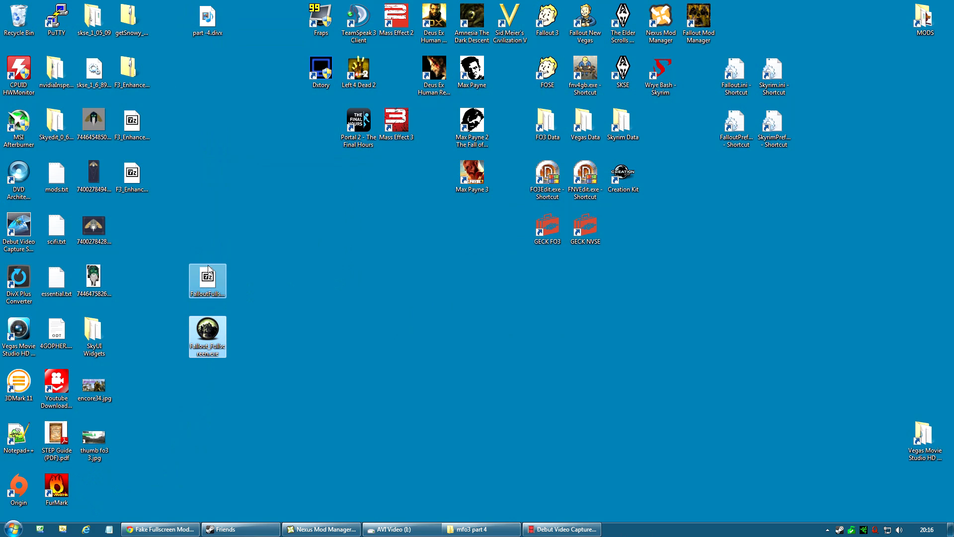
Delete the FalloutFullscreenNV_2_2-16001-2-2.7z archive from the desktop, moving it to the Recycle Bin.
right_click(206, 276)
click(243, 244)
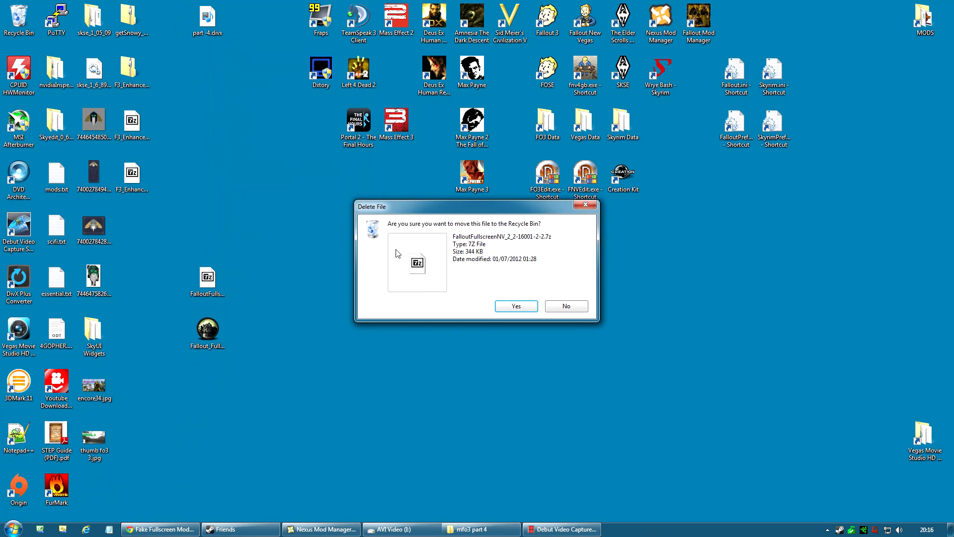
click(516, 307)
Cut Fallout_Fullscreen.exe from the desktop and open the fallout 3 game folder in steamapps\common.
right_click(218, 342)
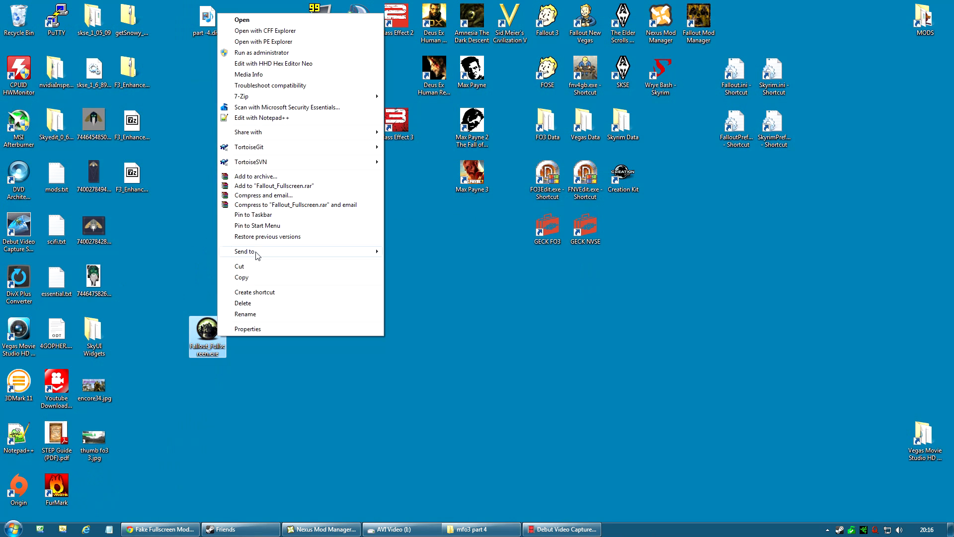
click(257, 271)
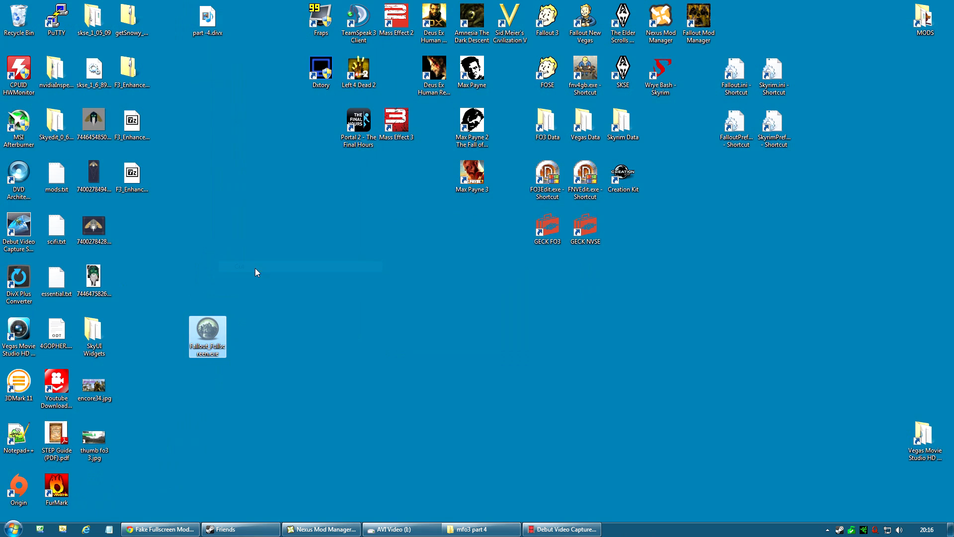
double_click(553, 125)
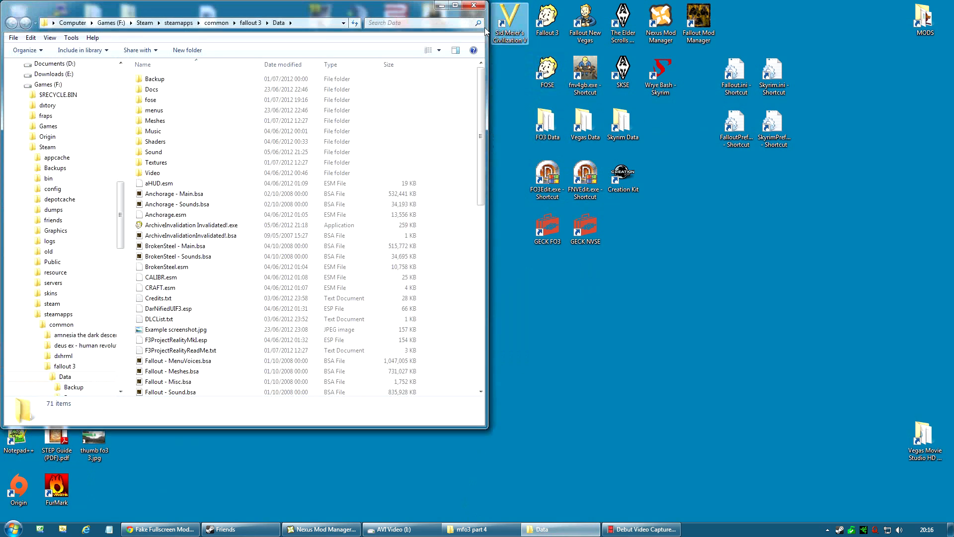
click(250, 25)
drag(259, 9, 691, 40)
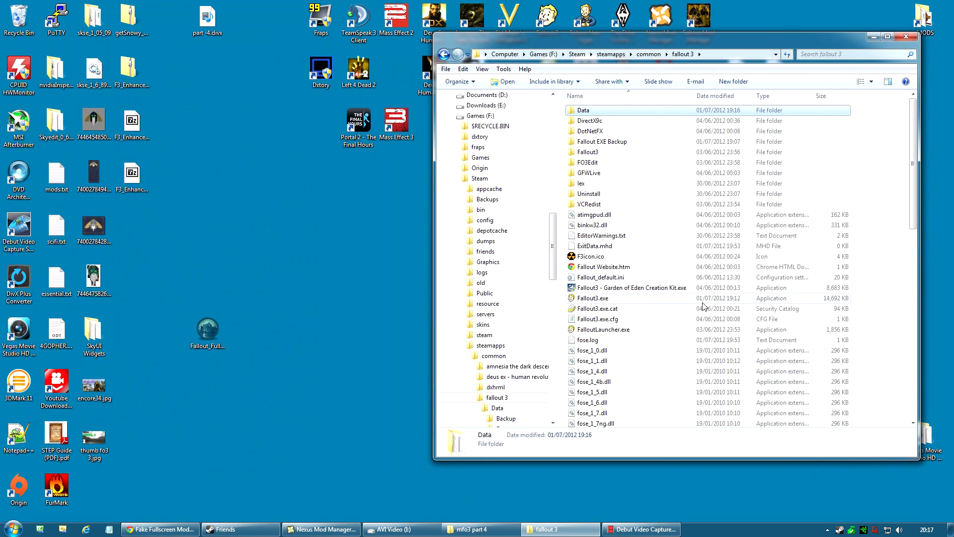
drag(918, 460, 922, 494)
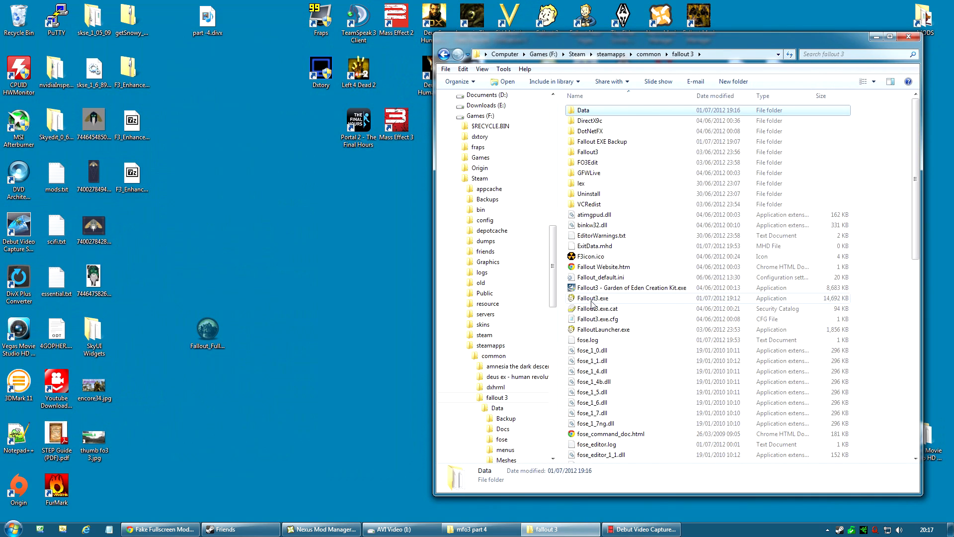
right_click(874, 338)
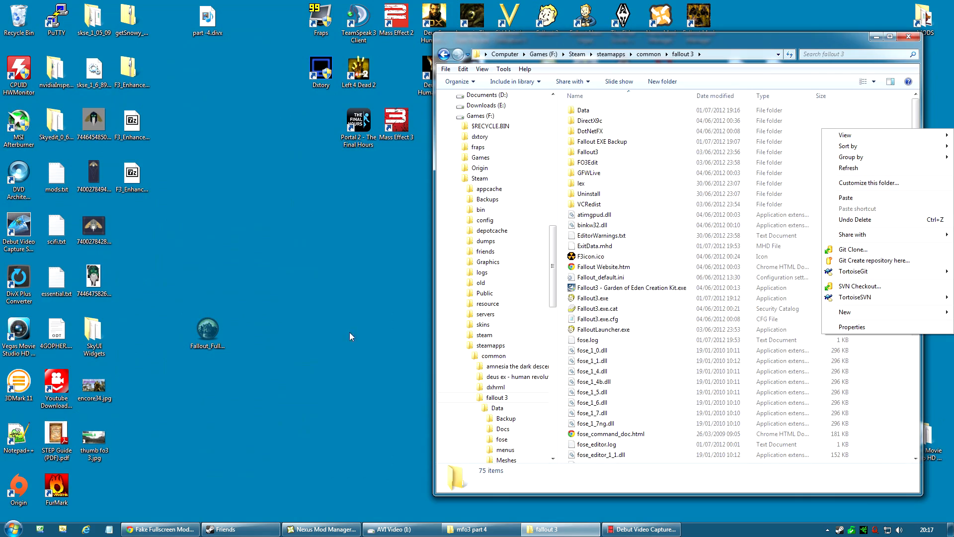
click(332, 337)
Extract the FalloutFullscreenNV_2_2-16001-2-2.7z archive onto the desktop, keeping Fallout_Fullscreen.exe just beneath it.
key(super+d)
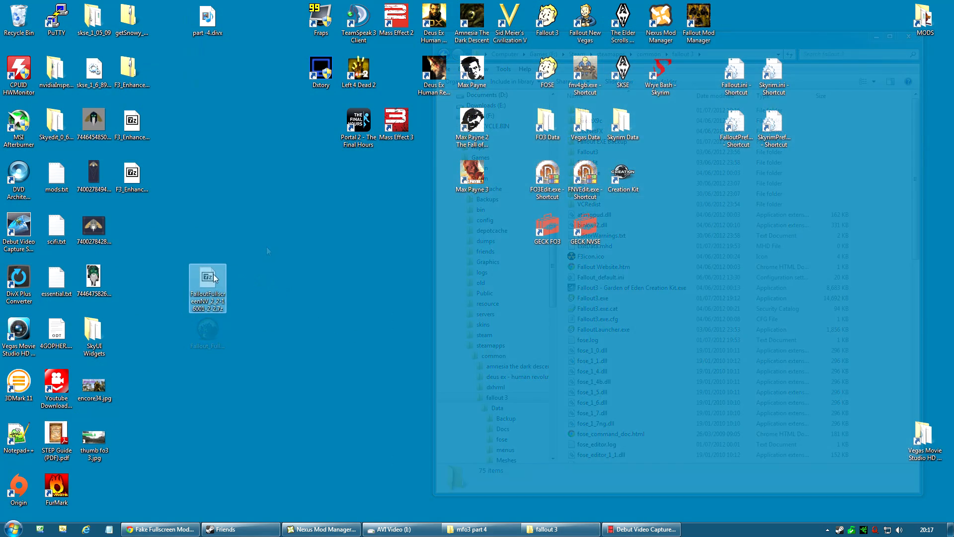
right_click(215, 279)
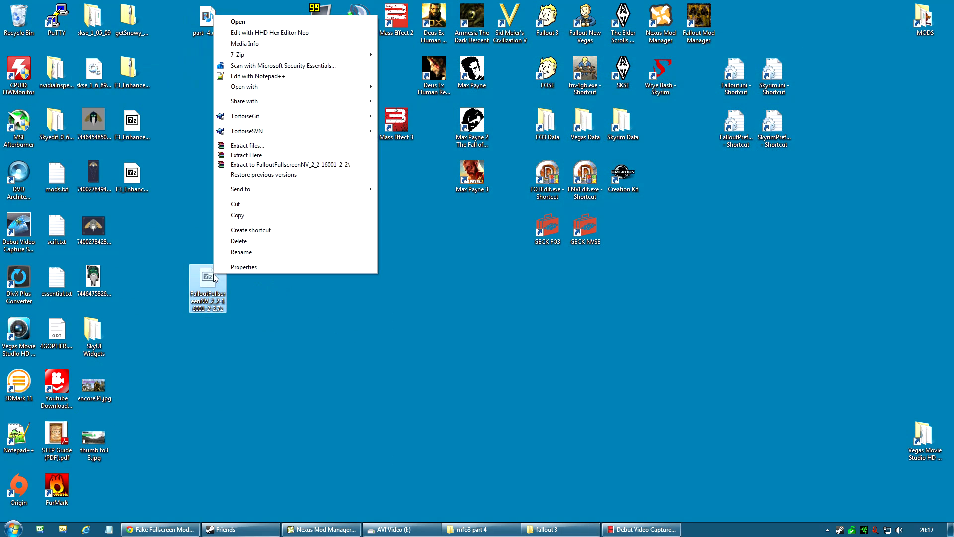
click(265, 156)
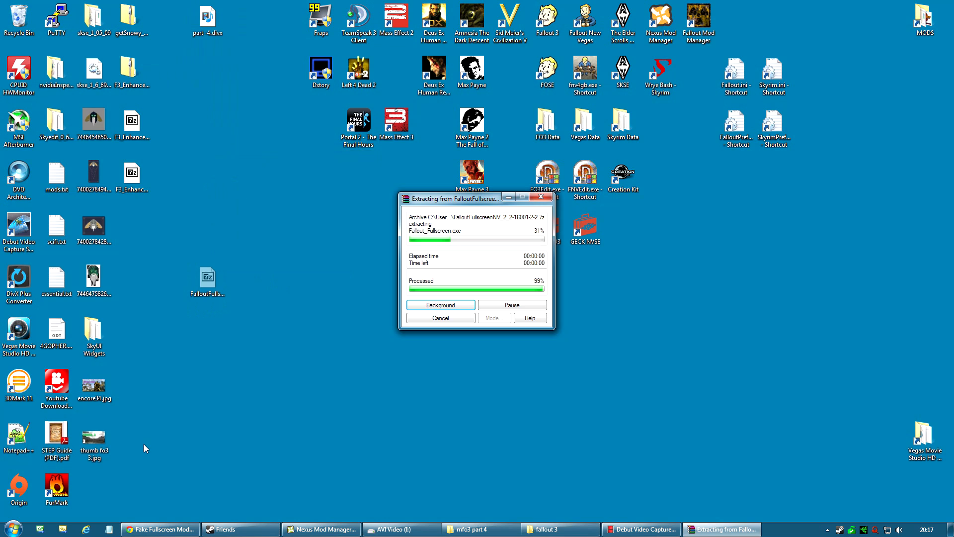
click(212, 341)
Move the FalloutFullscreenNV_2_2-16001-2-2.7z archive from the desktop to the Recycle Bin.
right_click(200, 277)
click(214, 246)
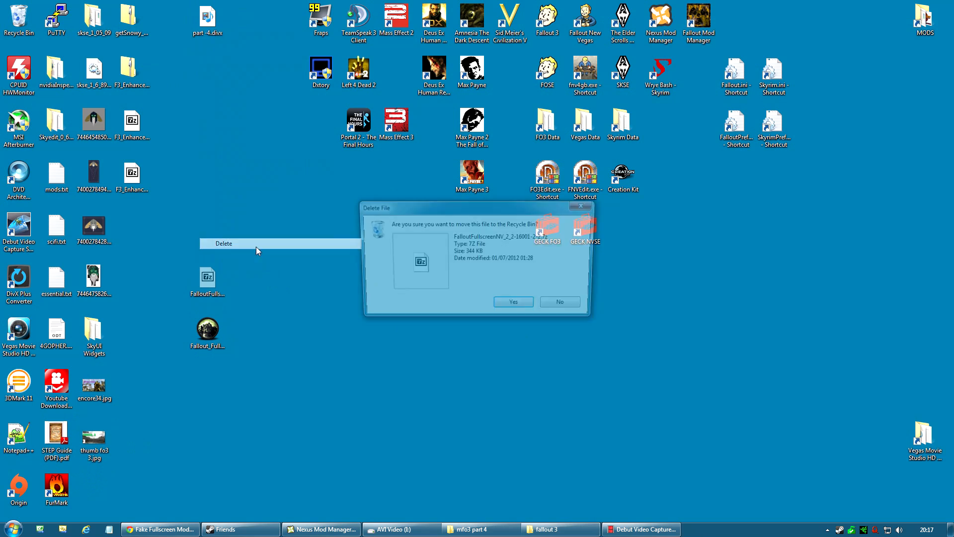
click(503, 307)
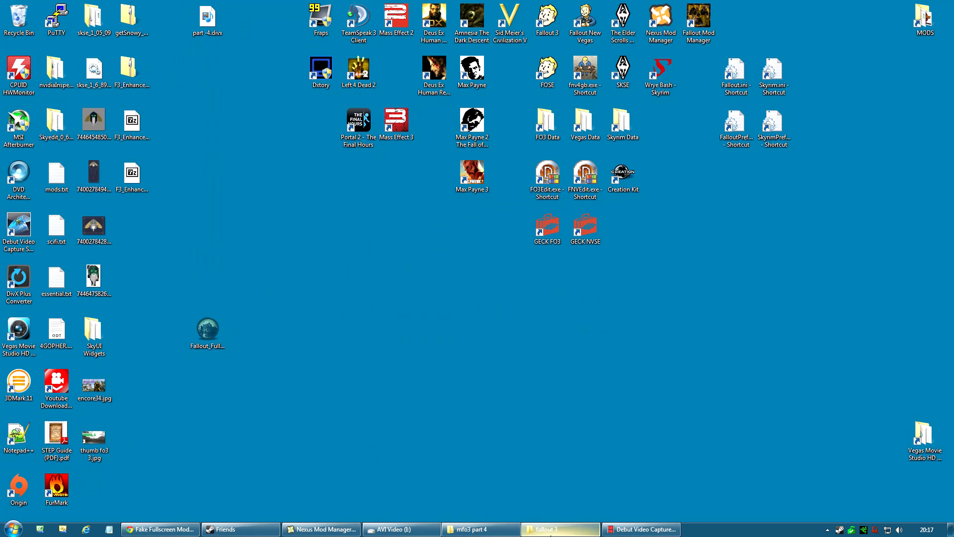
Move Fallout_Fullscreen.exe from the desktop into the fallout 3 game folder.
click(547, 529)
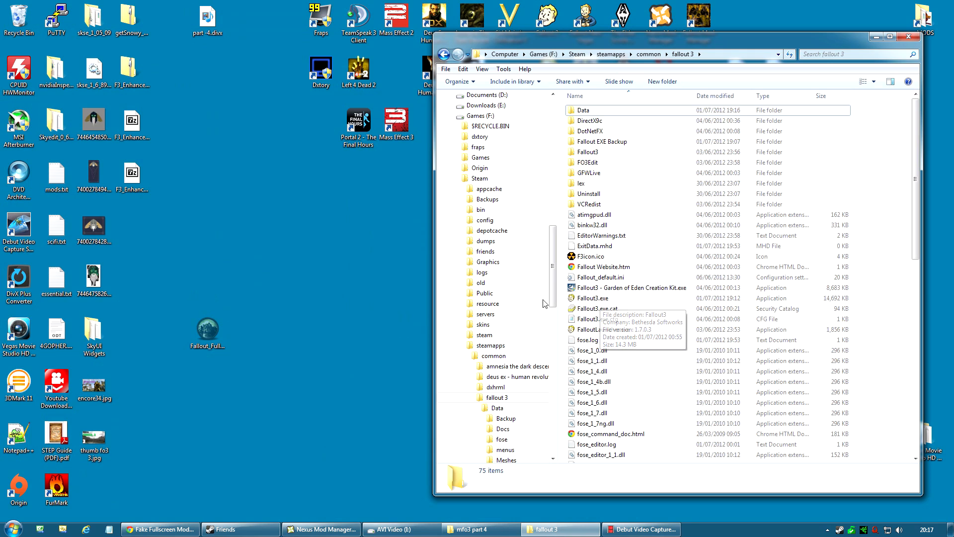
right_click(218, 329)
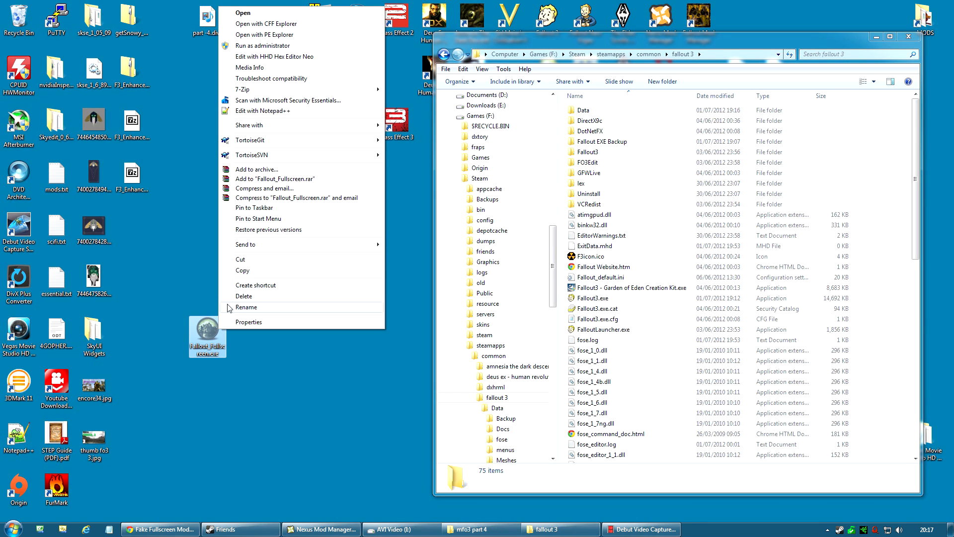
click(247, 259)
right_click(888, 321)
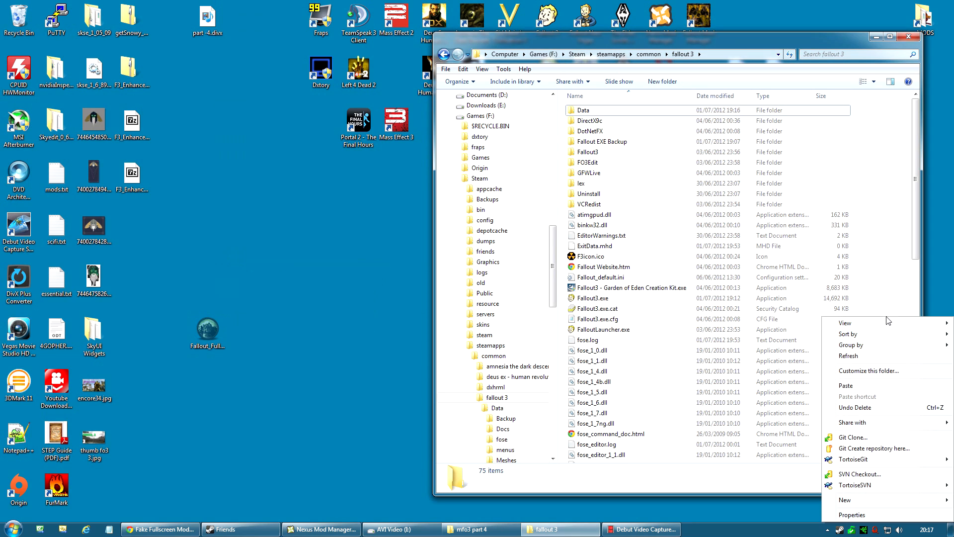
click(856, 387)
Create a desktop shortcut to Fallout_Fullscreen.exe from the fallout 3 folder.
scroll(634, 415, up, 7)
scroll(633, 415, up, 5)
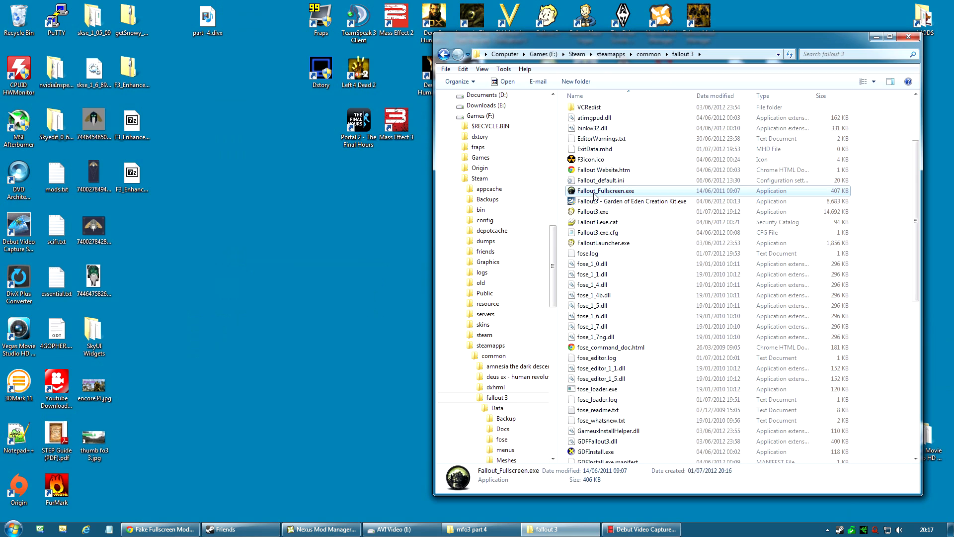
scroll(597, 199, up, 1)
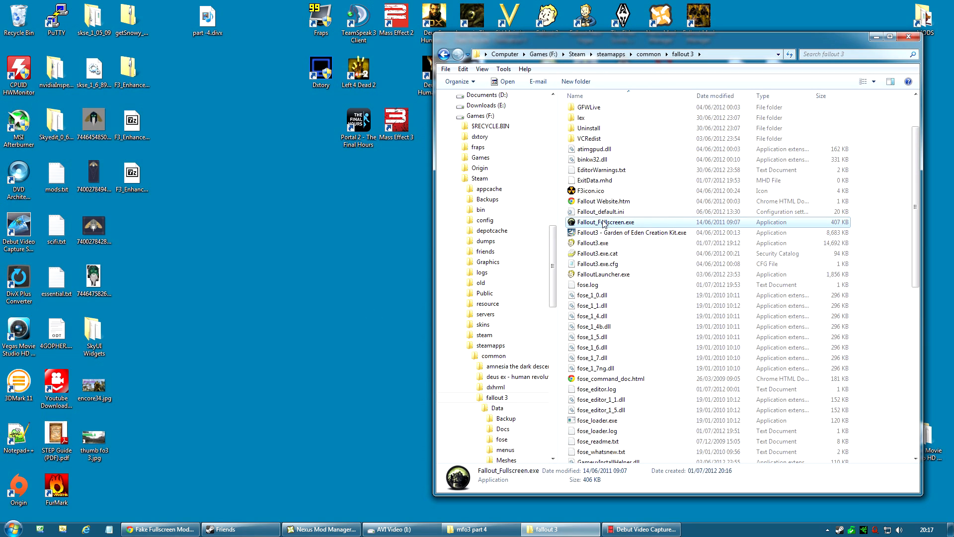
right_click(600, 225)
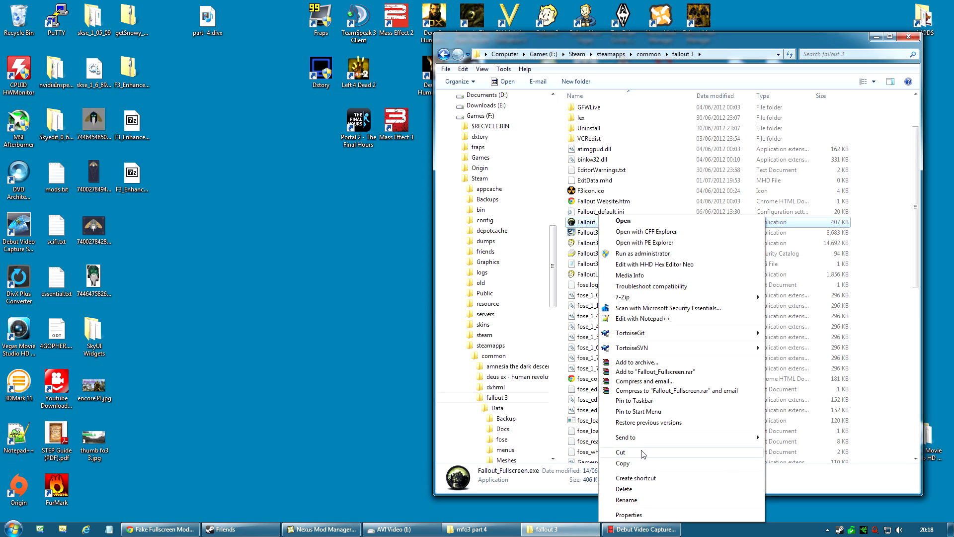
mouse_move(647, 437)
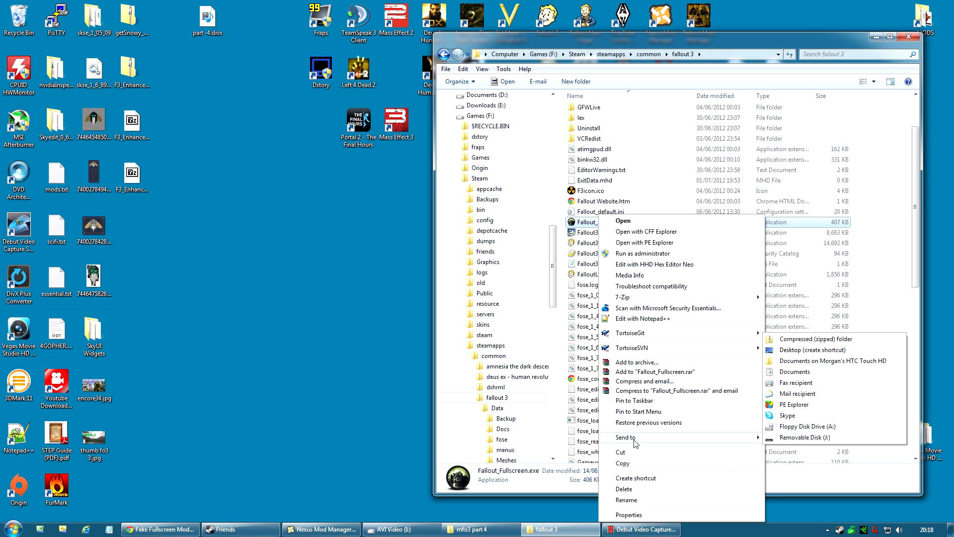
click(824, 352)
Minimize the fallout 3 folder window and place the Fallout_Fullscreen.exe shortcut beneath the GECK FO3 shortcut on the desktop.
drag(105, 483, 355, 236)
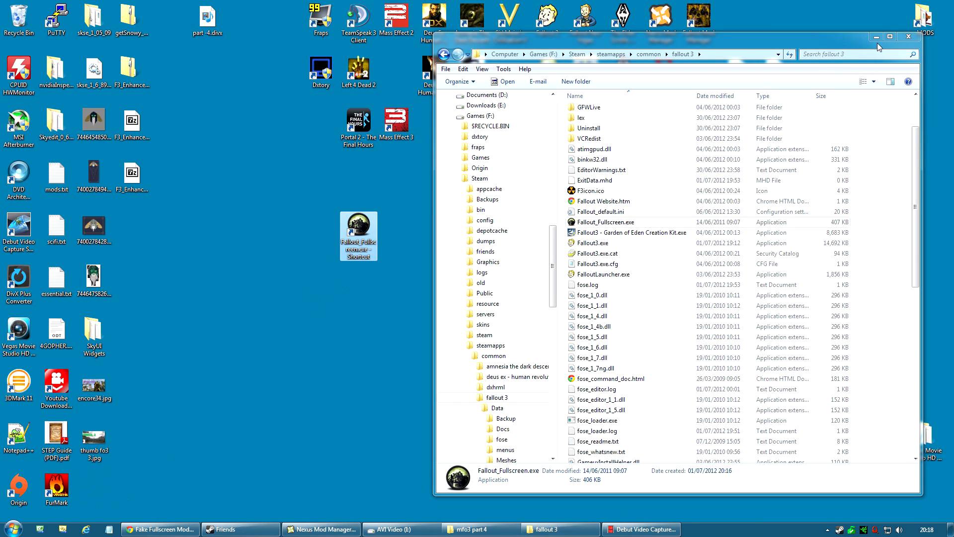
click(878, 37)
click(361, 233)
drag(361, 233, 548, 283)
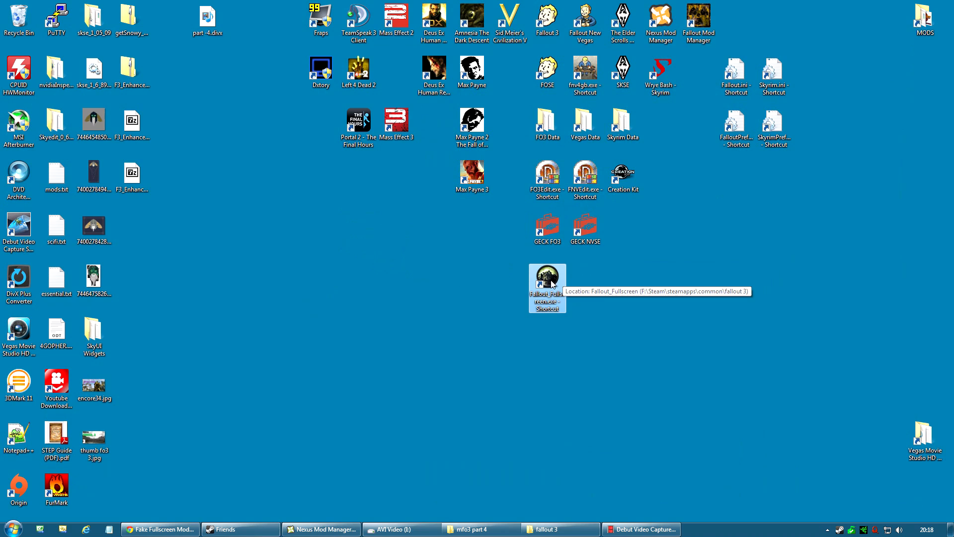
In the Fallout 3 launcher options, enable Windowed mode, set the resolution to 1920x1080, accept the changes, and exit the launcher.
double_click(549, 19)
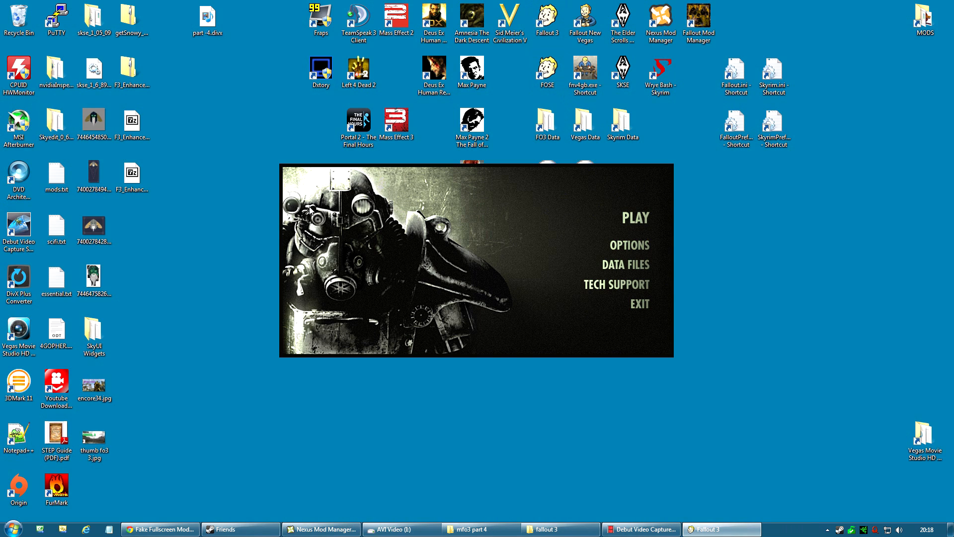
click(629, 245)
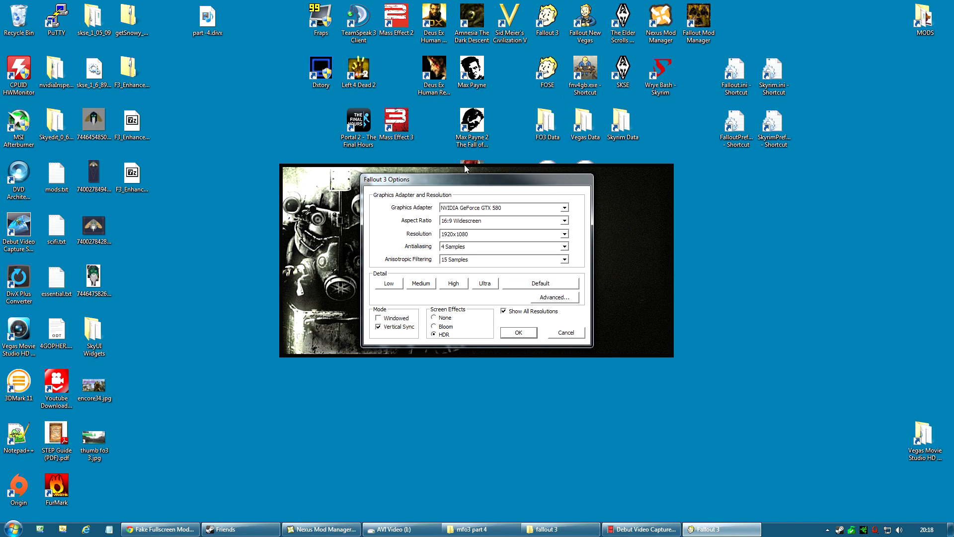
click(378, 318)
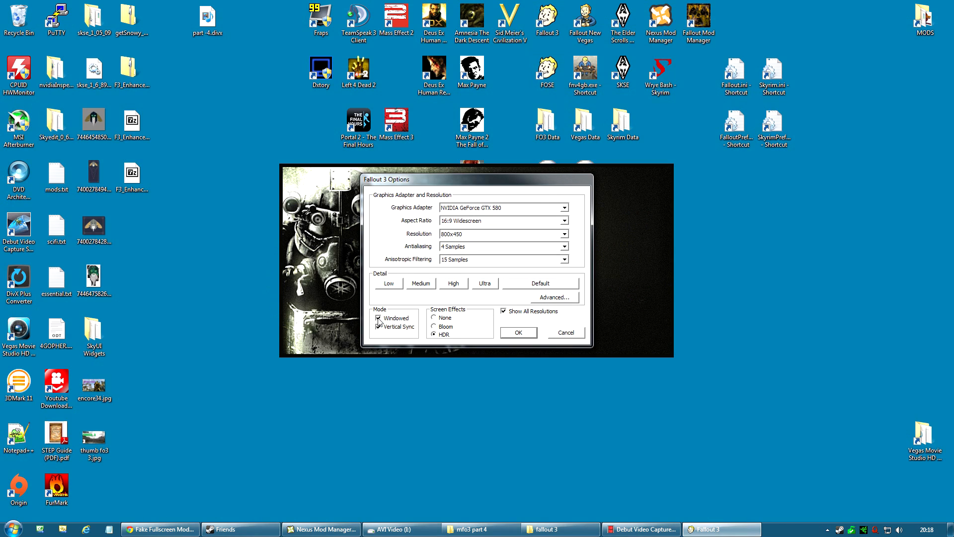
click(457, 235)
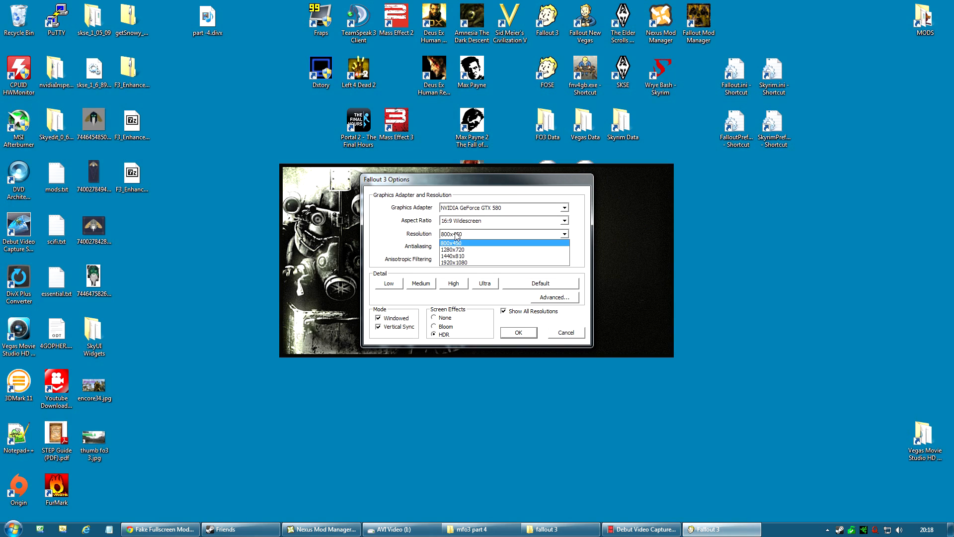
click(458, 262)
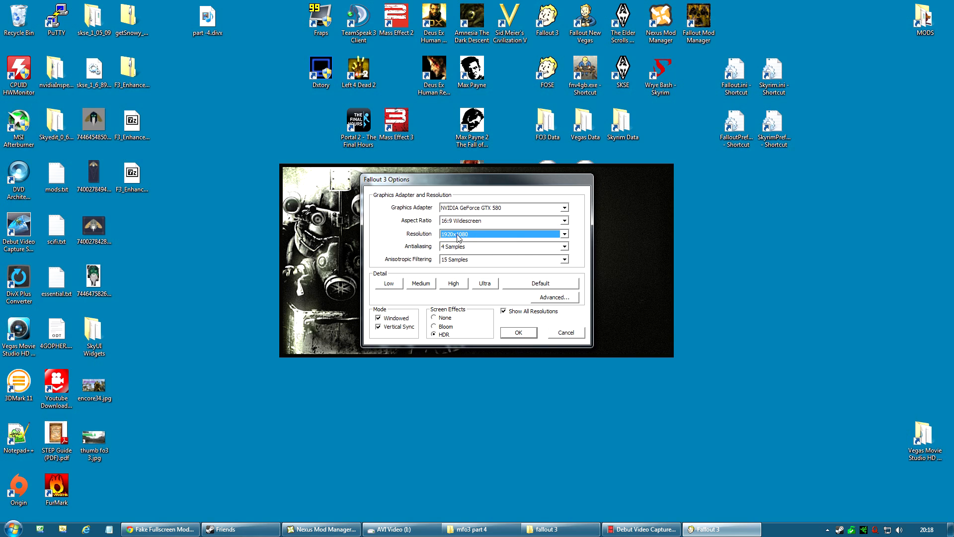
click(519, 332)
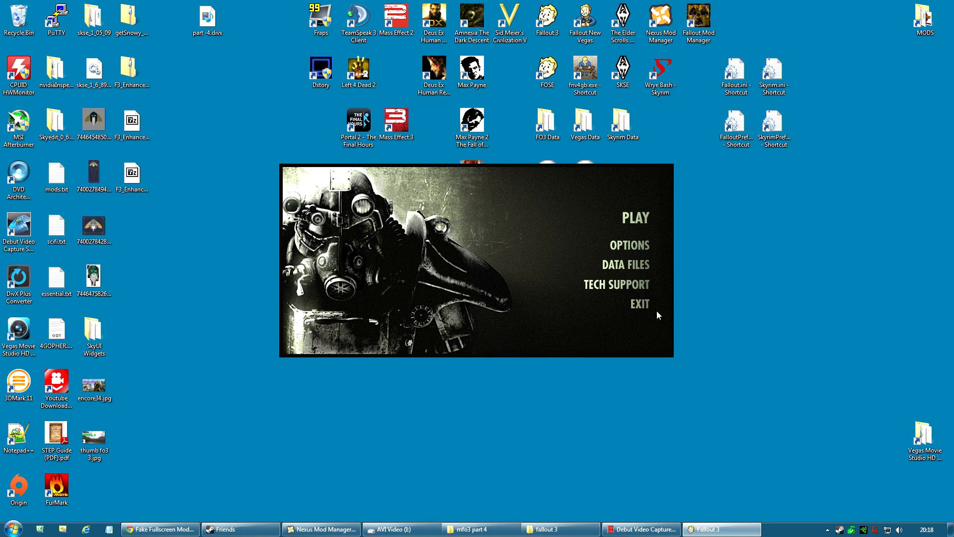
click(645, 304)
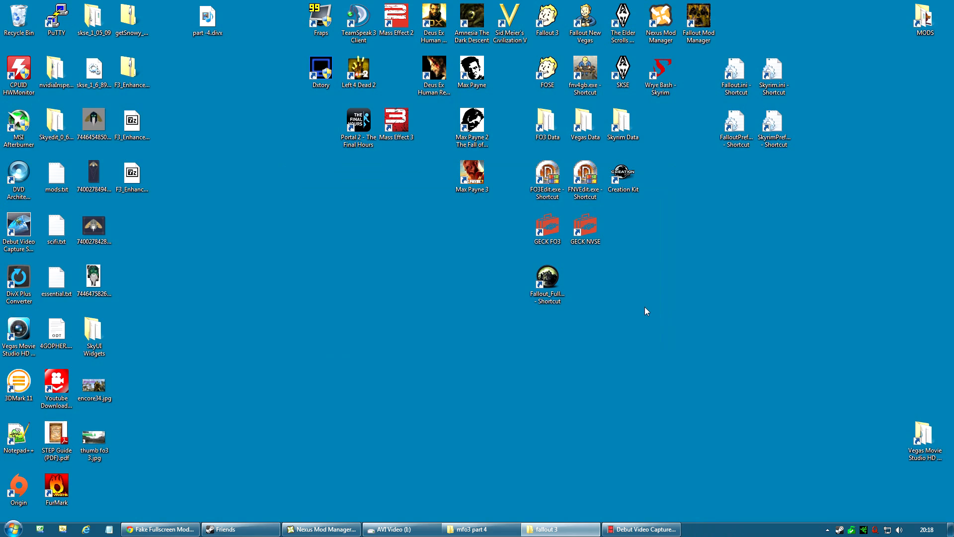
Run the Fallout_Fullscreen.exe shortcut from the desktop and enter the game world from the Fallout 3 main menu.
click(548, 279)
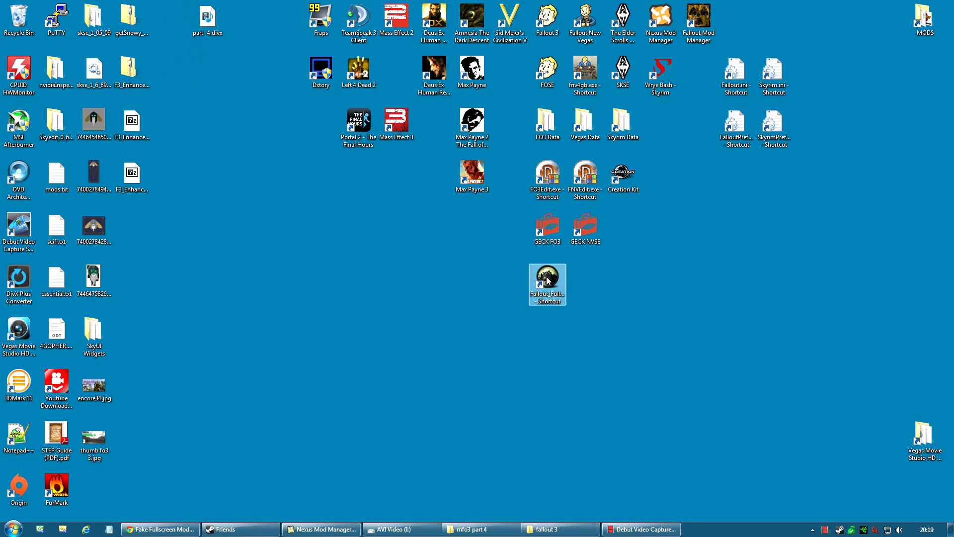
double_click(548, 280)
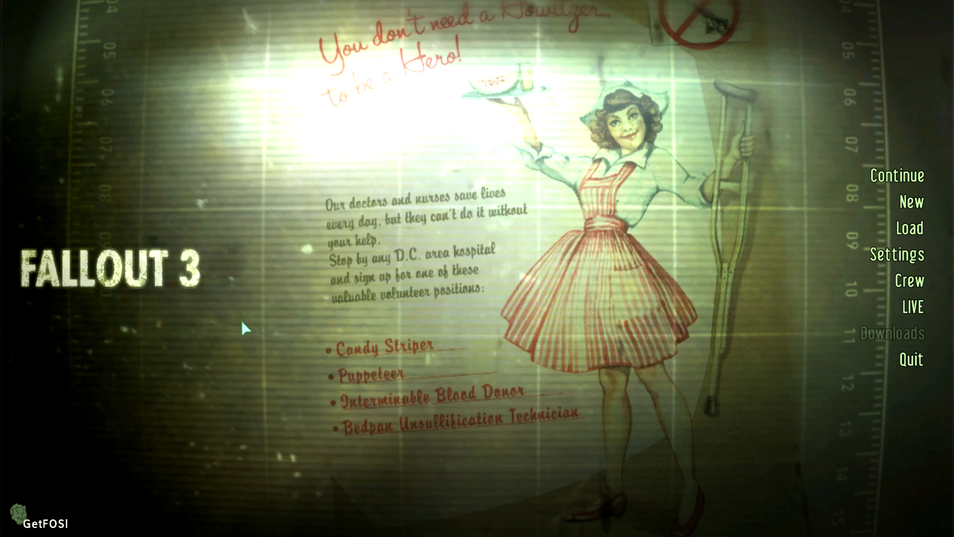
text(n)
key(Return)
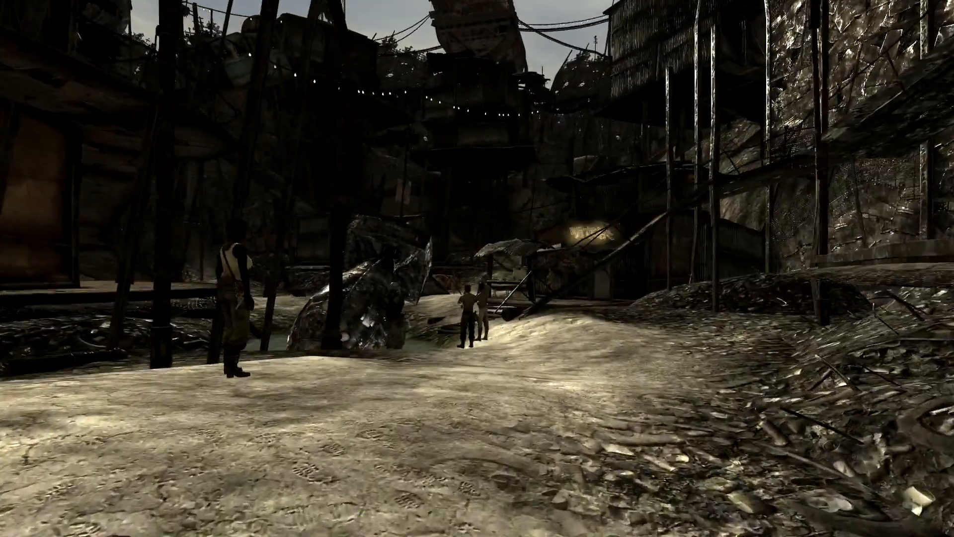
Pause the game and open the Display settings.
key(Escape)
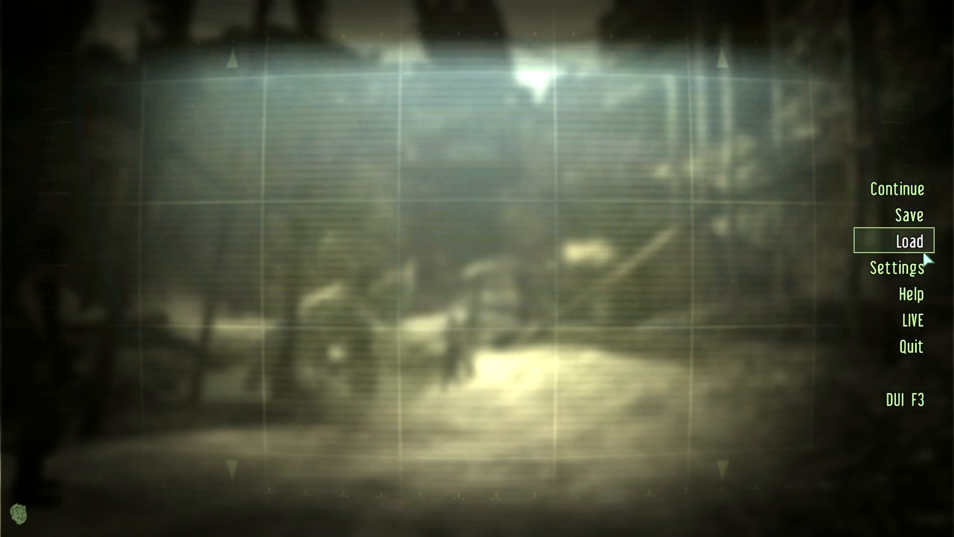
click(815, 202)
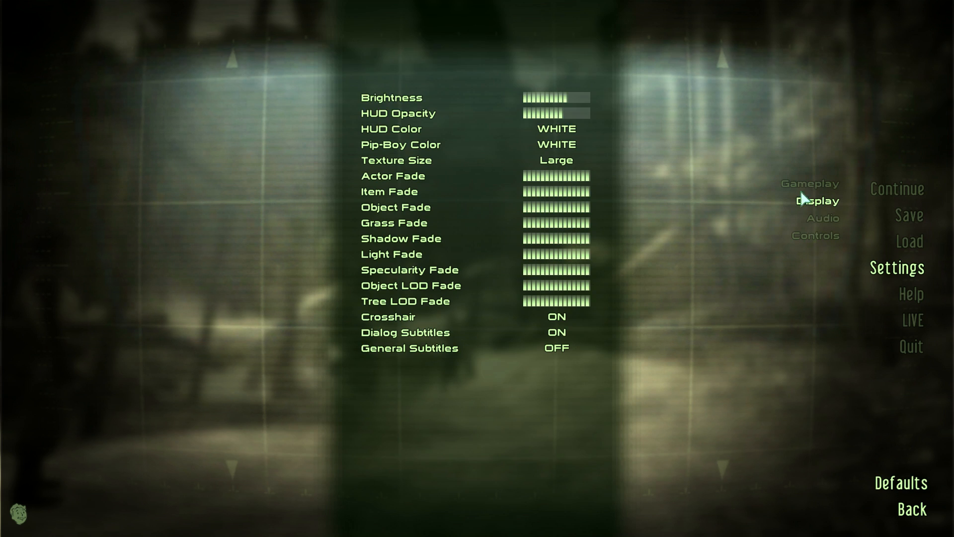